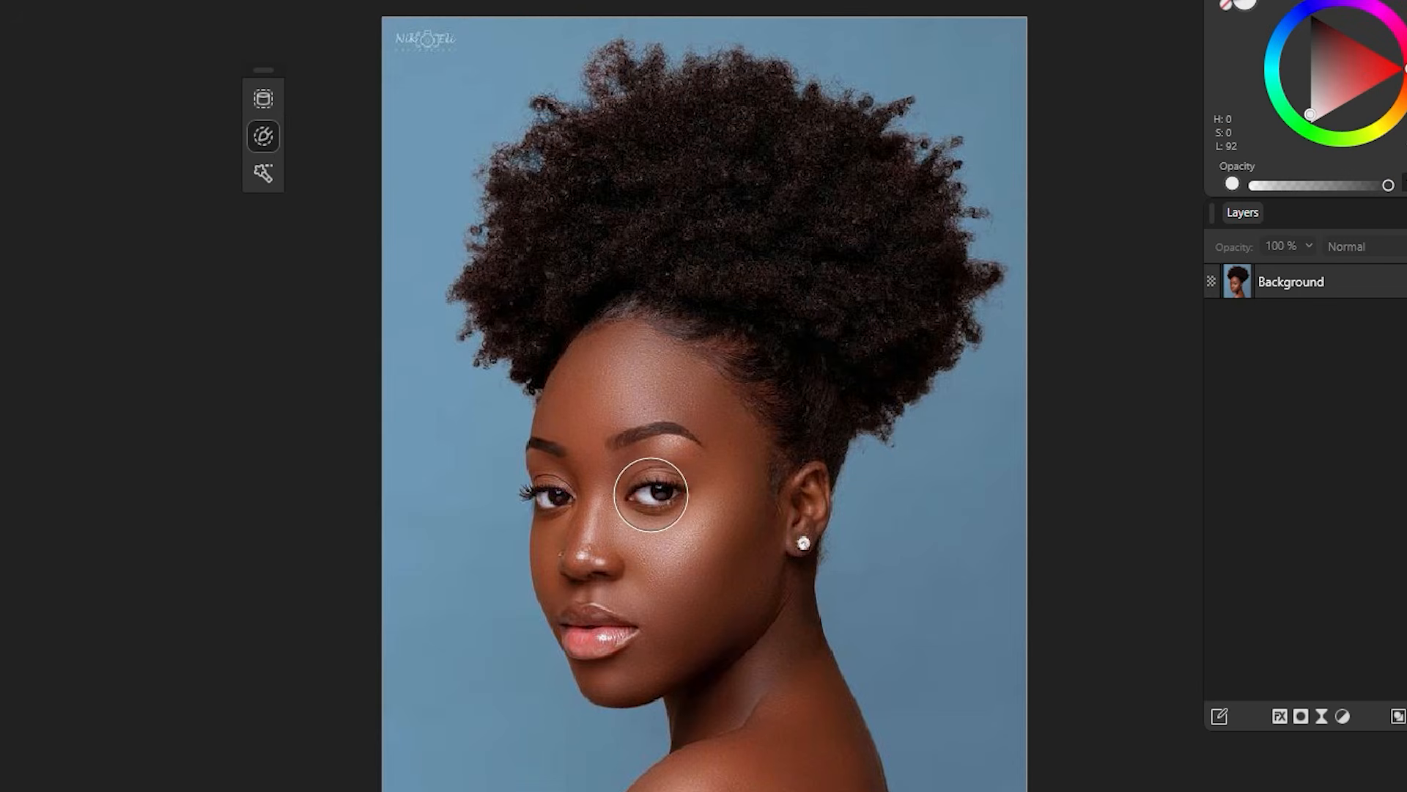
Step: Brush-select the woman's hair, face and neck, undoing a trial subtraction of the hair top
mouse_move(649, 491)
left_mouse_down()
mouse_move(695, 405)
mouse_move(717, 215)
mouse_move(722, 578)
mouse_move(747, 698)
mouse_move(658, 633)
mouse_move(612, 627)
mouse_move(617, 562)
mouse_move(568, 487)
left_mouse_up()
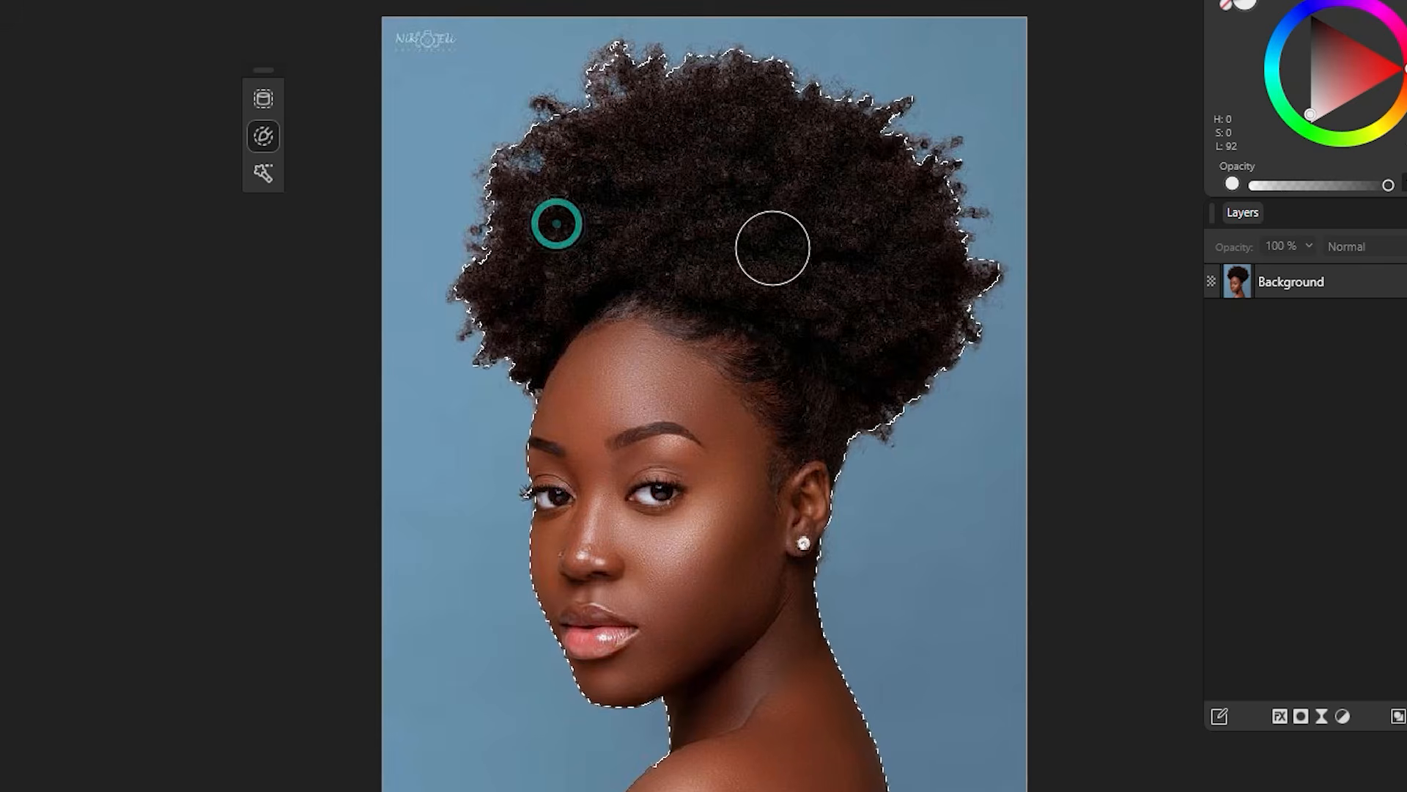
scroll(565, 490, "up", 3)
scroll(744, 300, "down", 2)
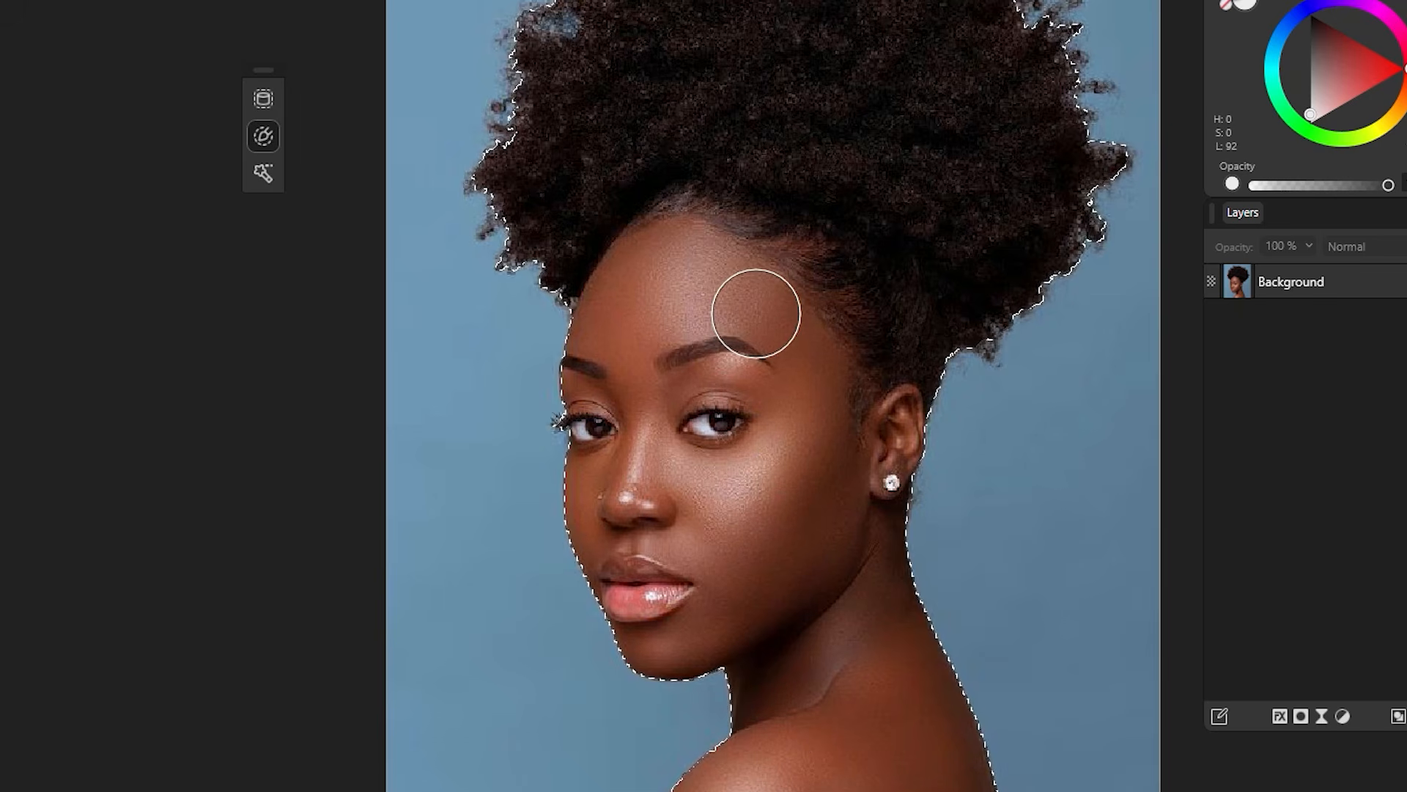
scroll(756, 313, "up", 3)
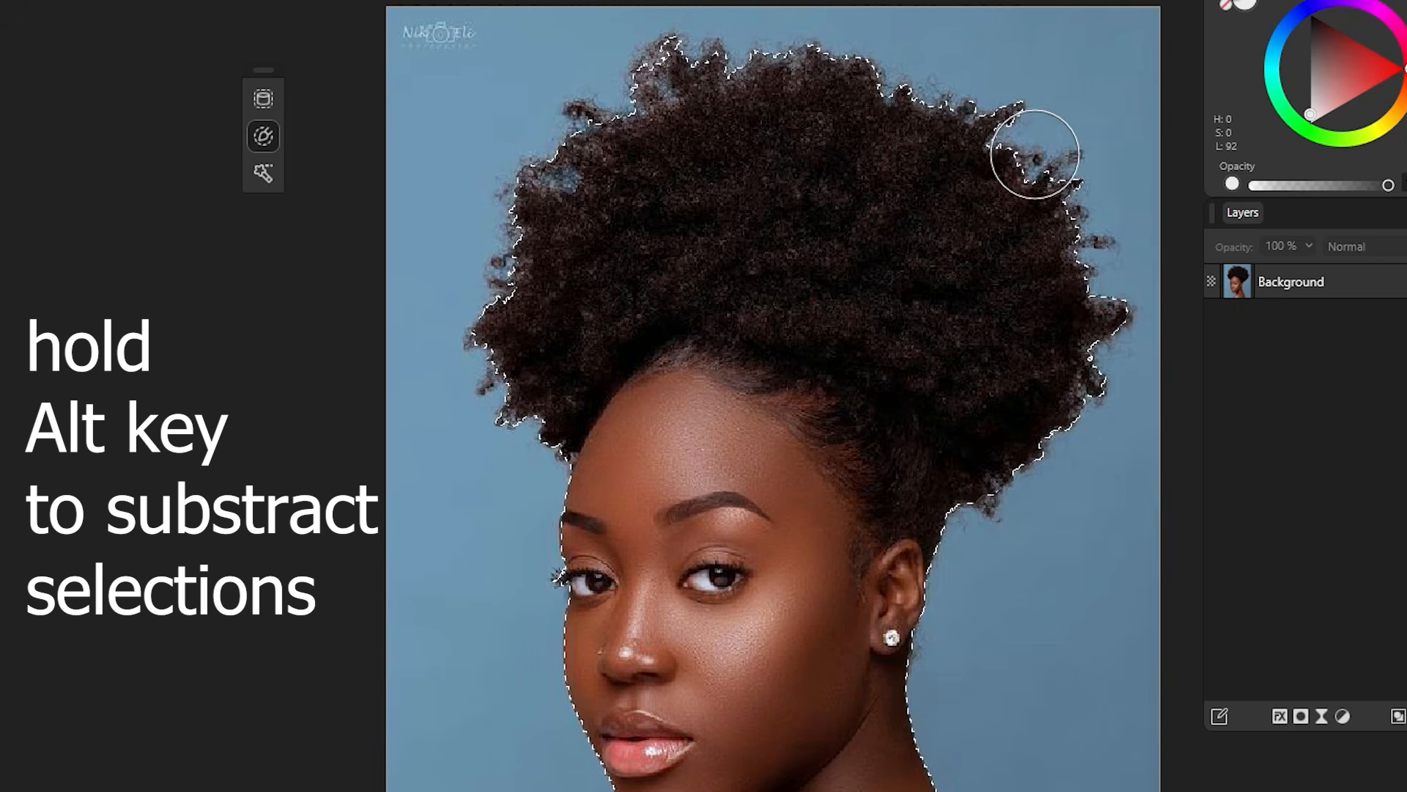
mouse_move(1056, 179)
left_mouse_down()
mouse_move(821, 61)
mouse_move(608, 62)
mouse_move(577, 136)
mouse_move(957, 253)
mouse_move(1068, 354)
left_mouse_up()
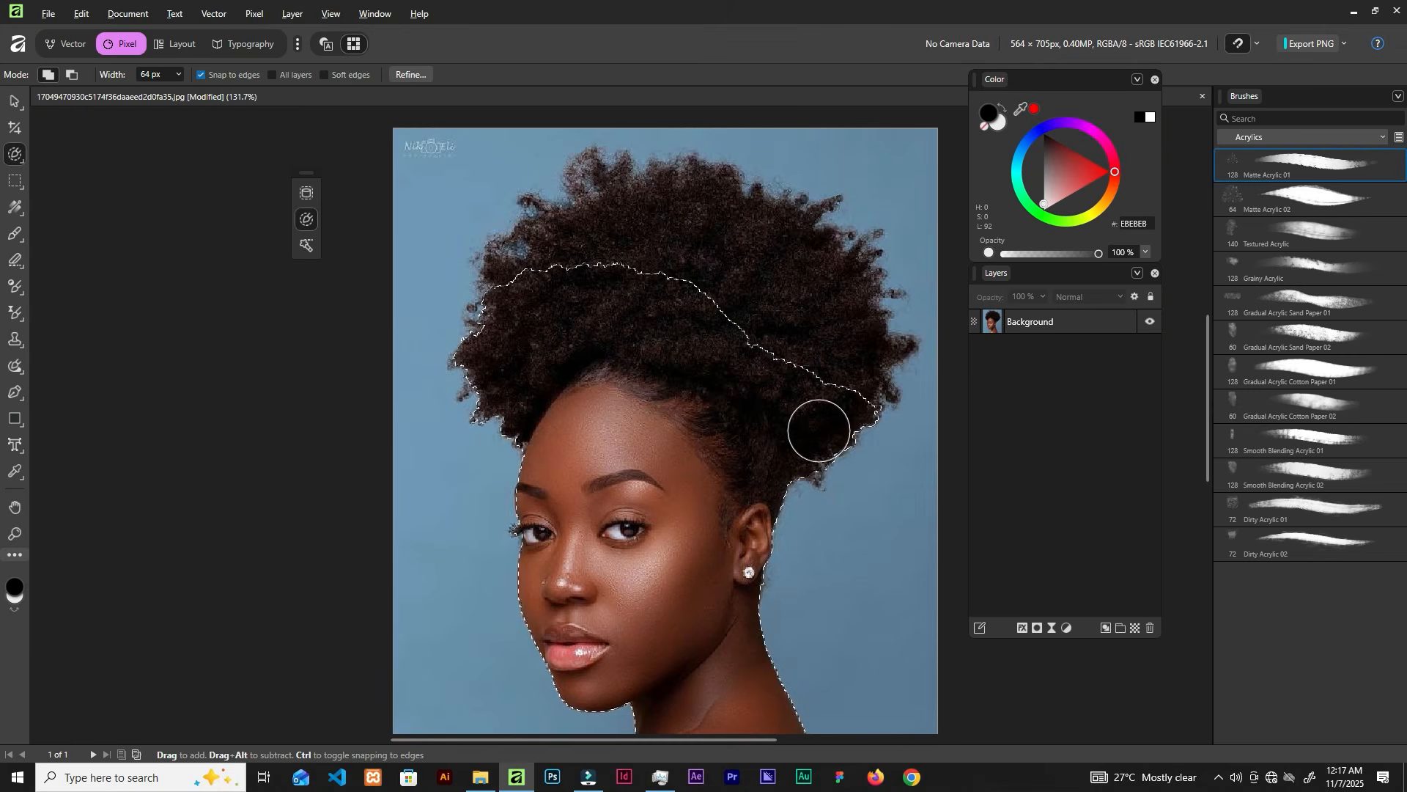
key("ctrl+z")
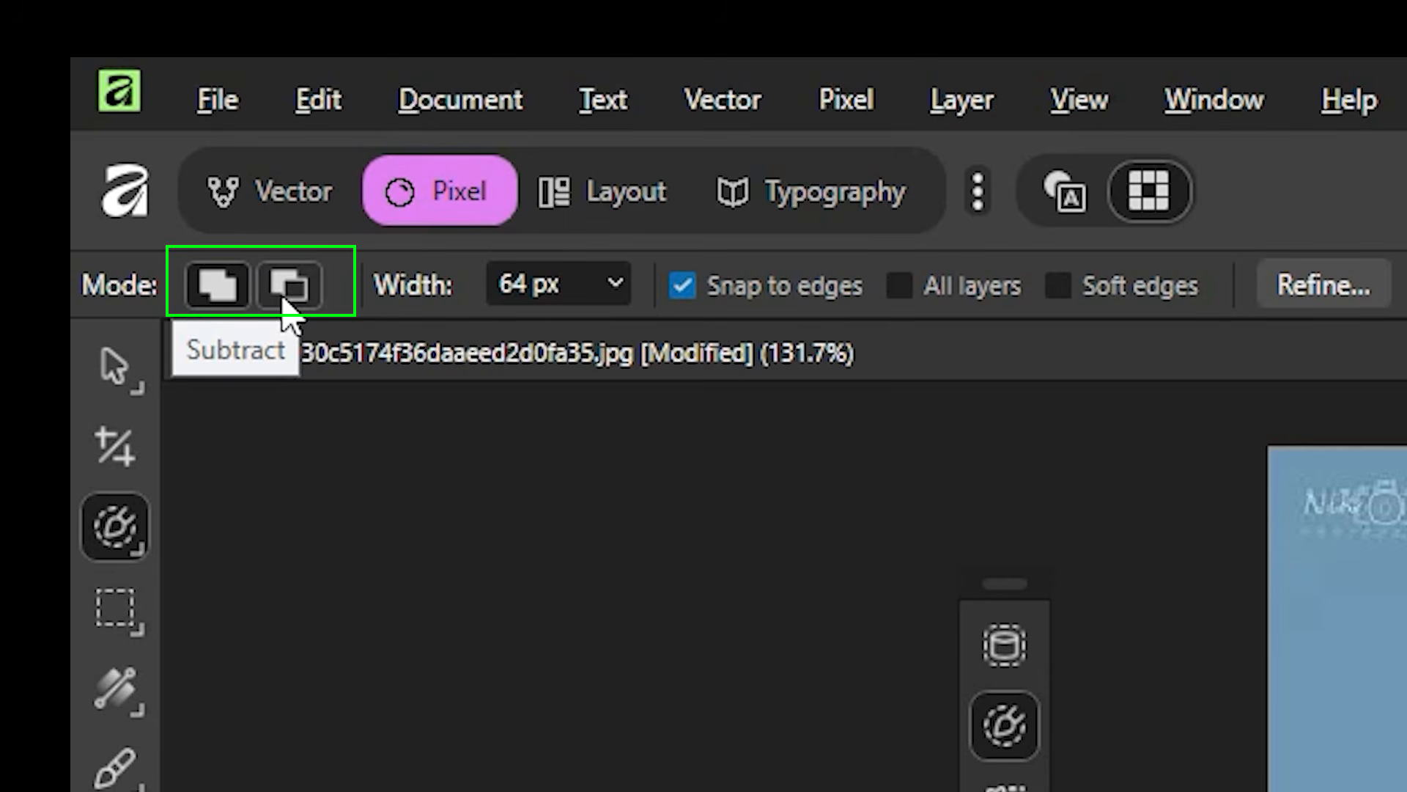
Step: Set the brush mode back to Add and paint the top curls back into the selection
left_click(288, 287)
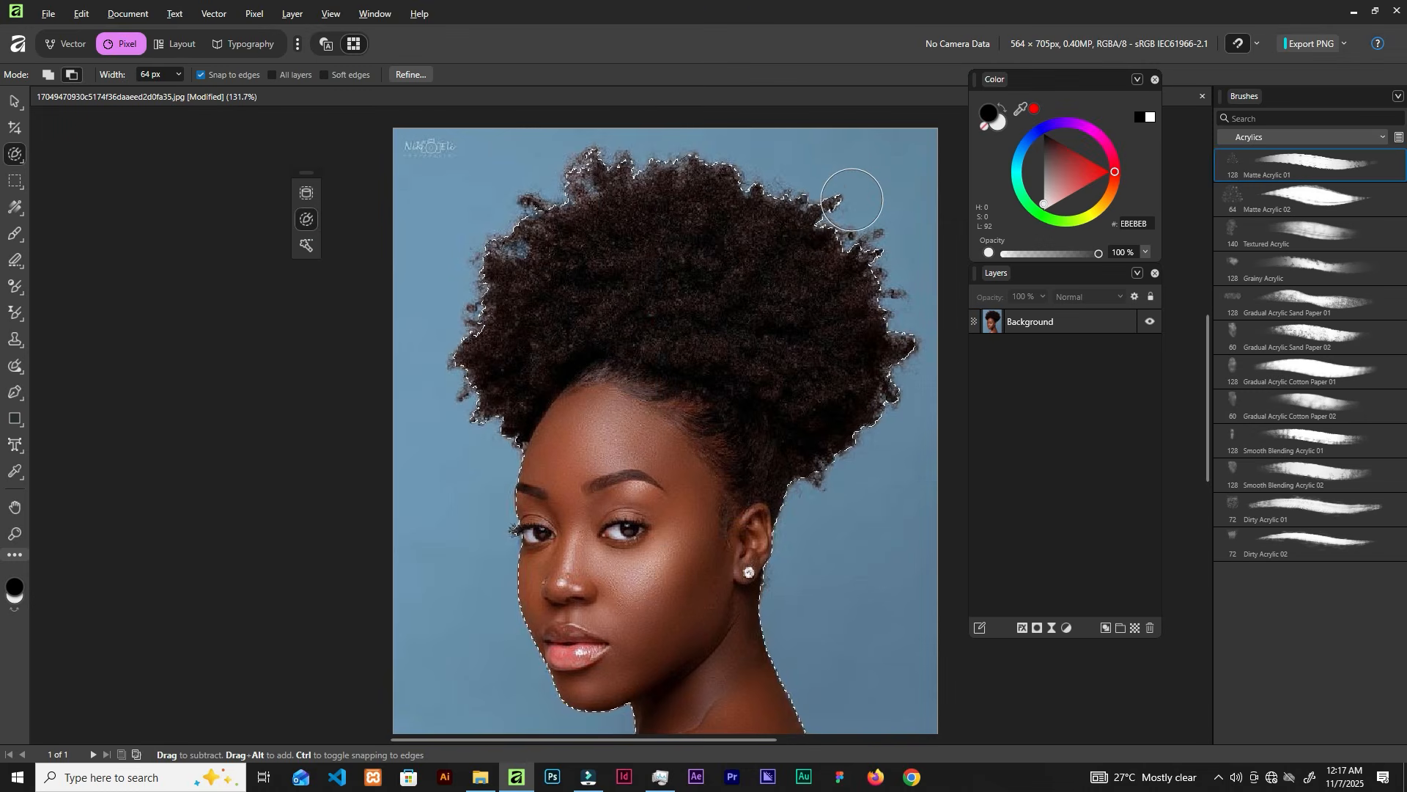
left_click(49, 75)
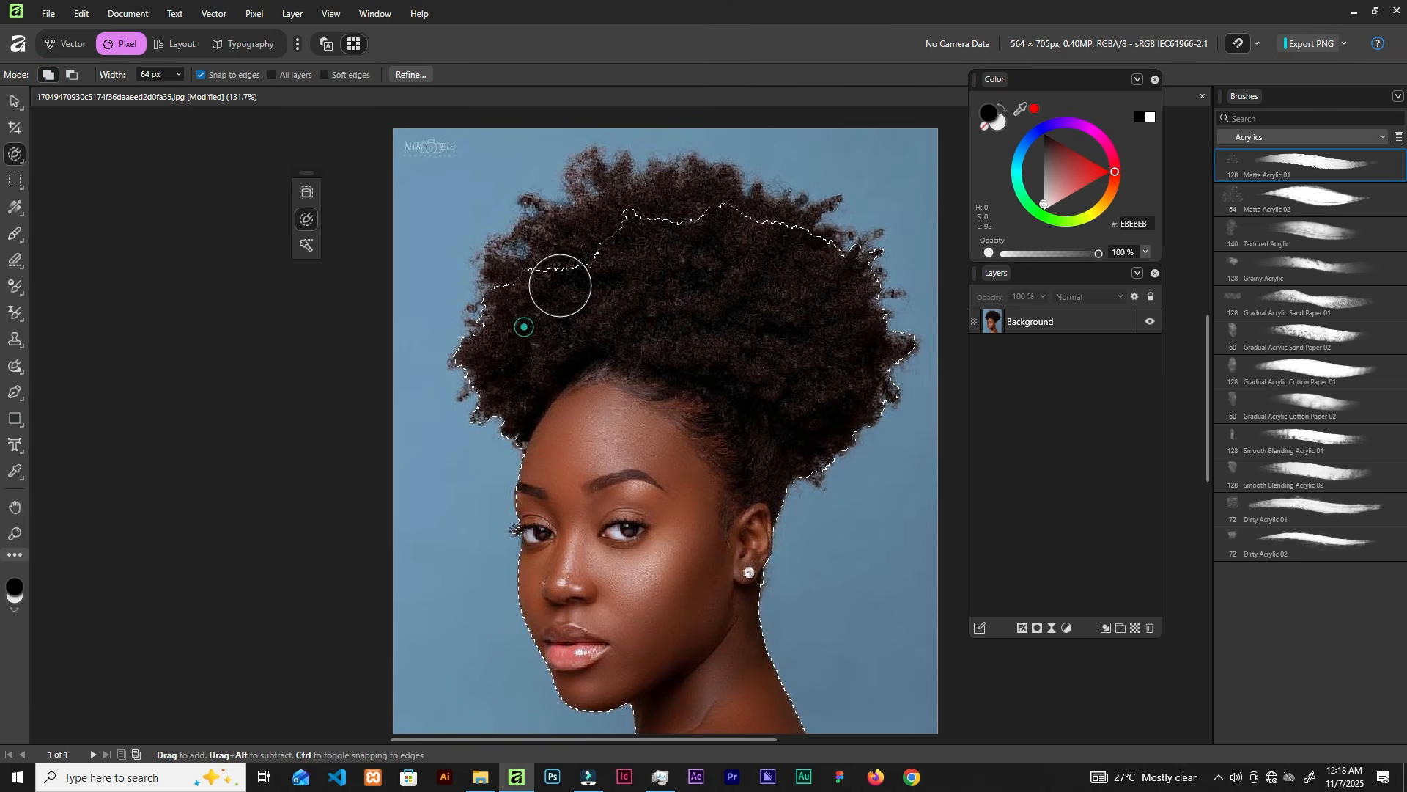
mouse_move(629, 193)
left_mouse_down()
mouse_move(606, 227)
mouse_move(606, 264)
left_mouse_up()
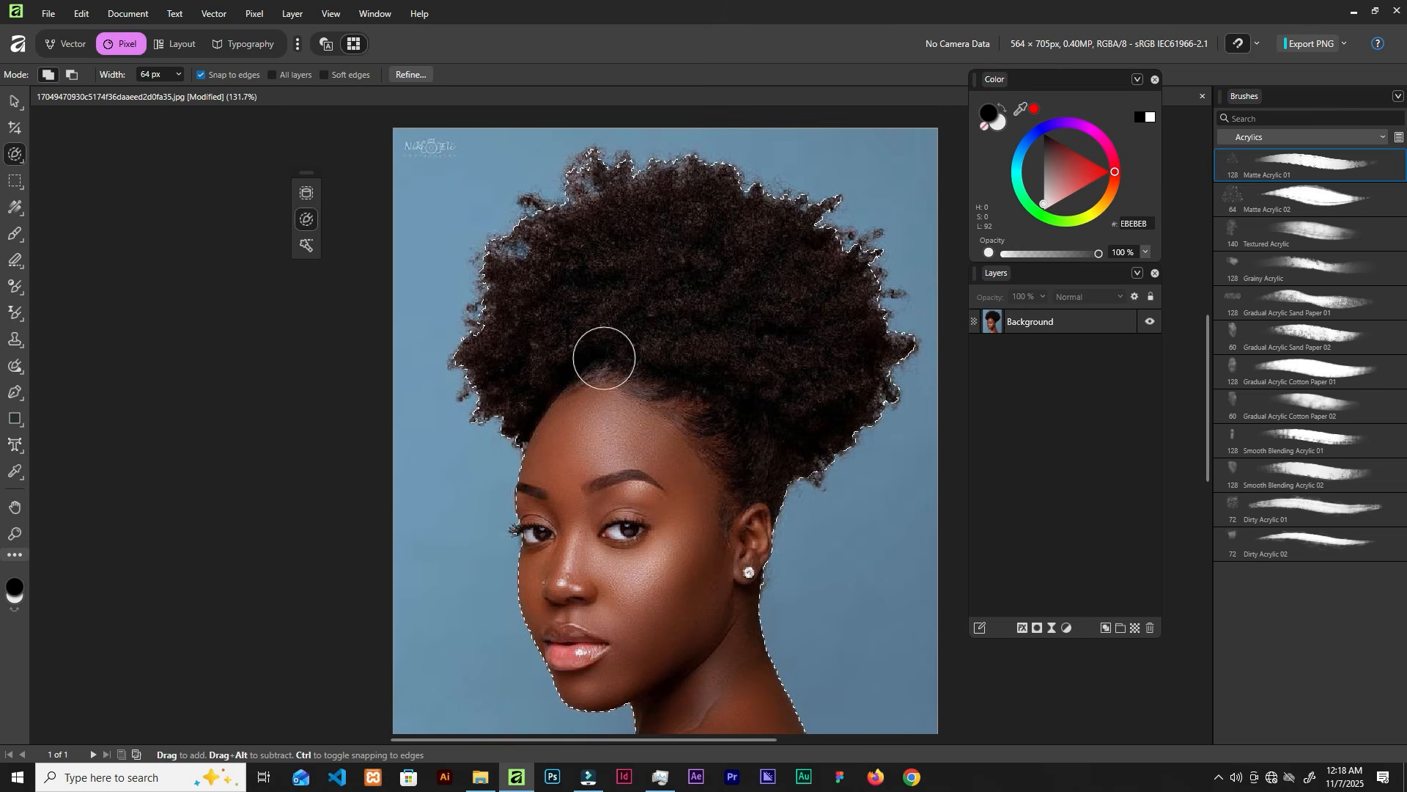
scroll(643, 393, "down", 2)
scroll(642, 394, "up", 4)
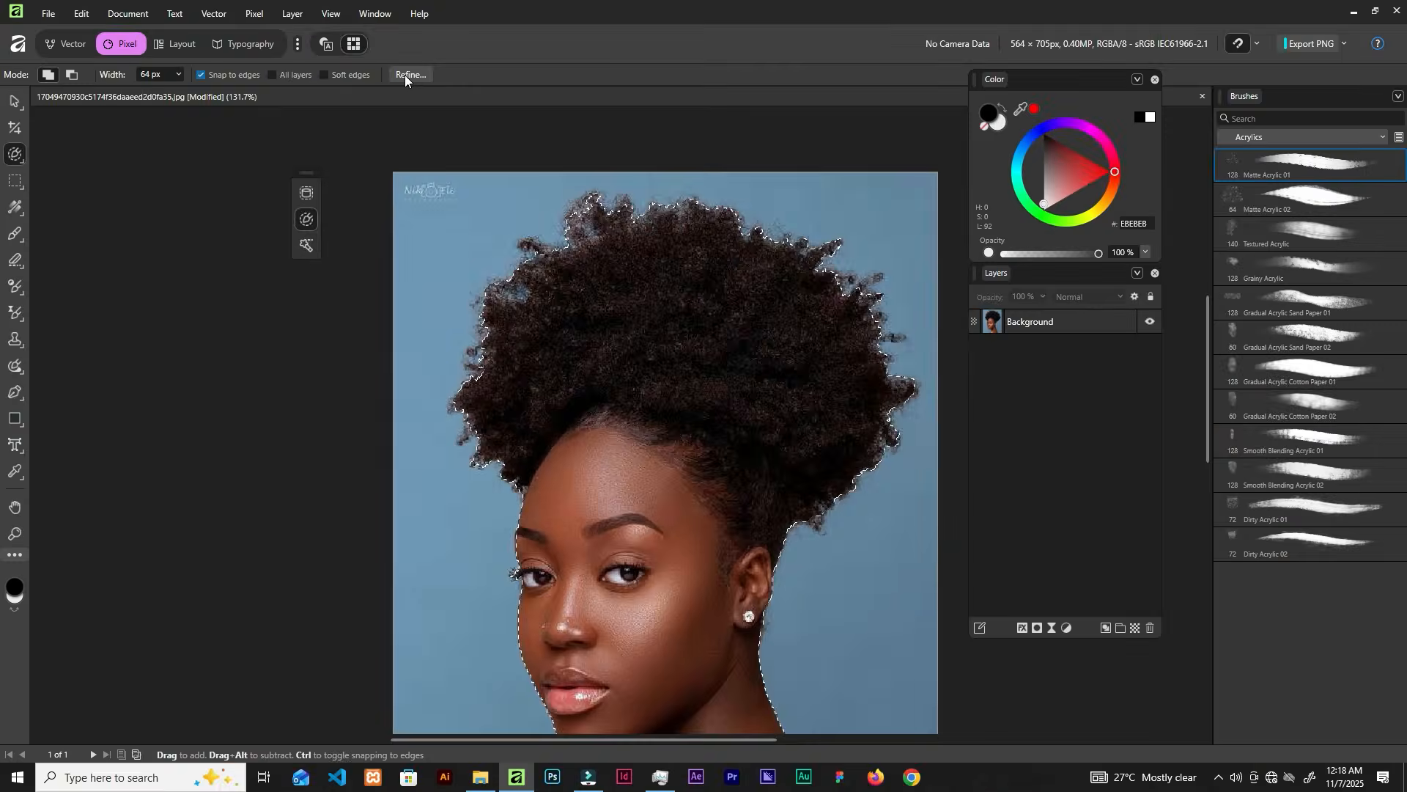
Step: In Refine Selection, set a 54 px matte brush and matte the top and left hair edges
left_click(405, 75)
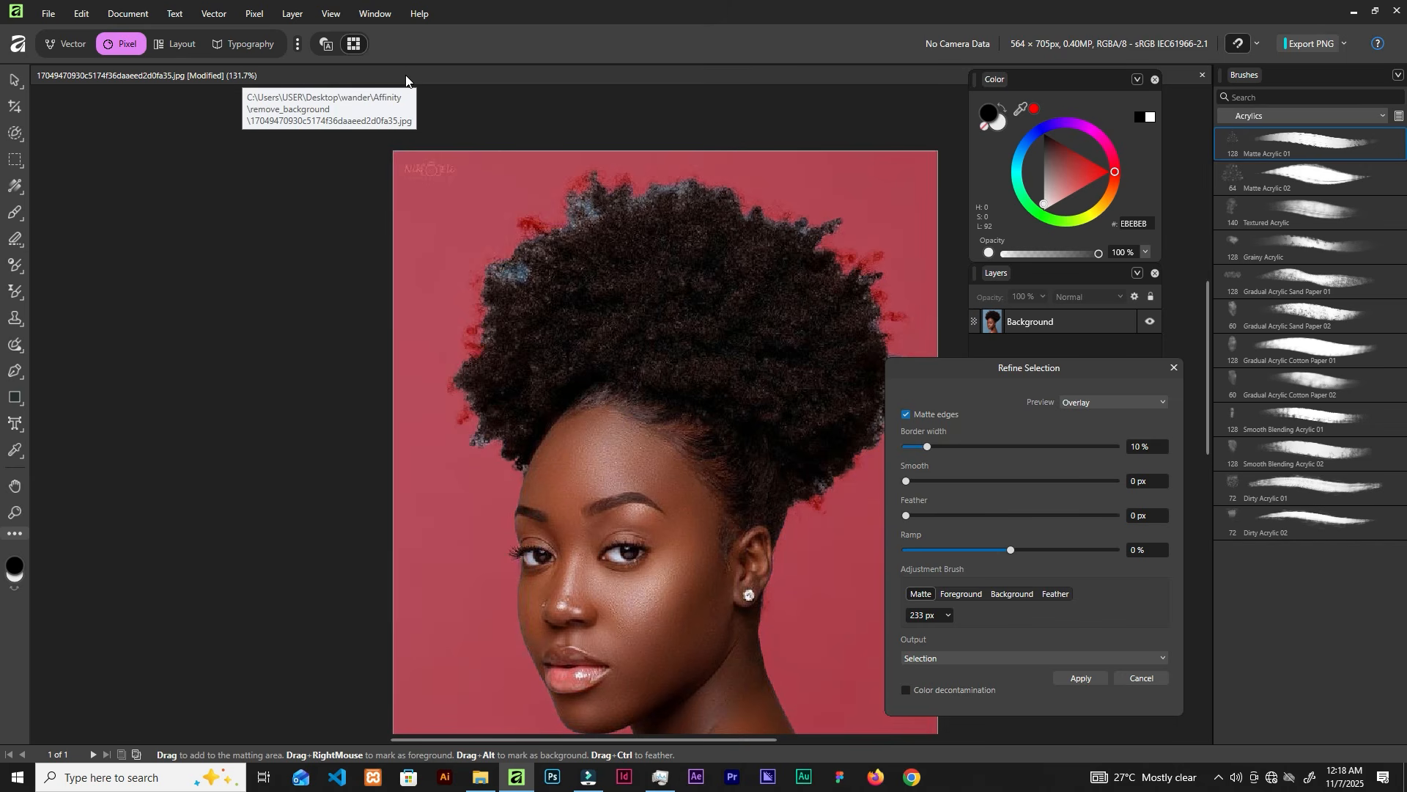
scroll(612, 408, "down", 3)
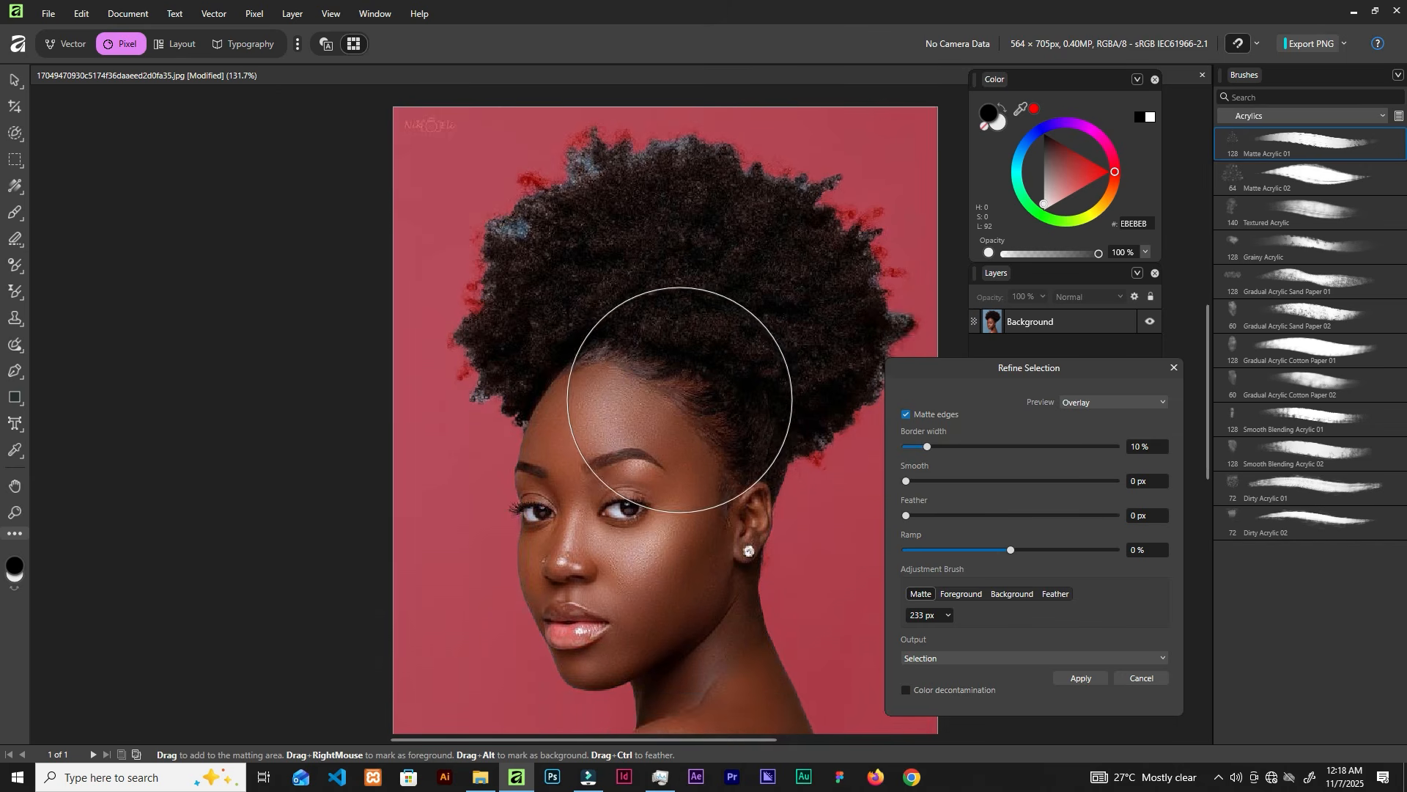
scroll(680, 400, "up", 3)
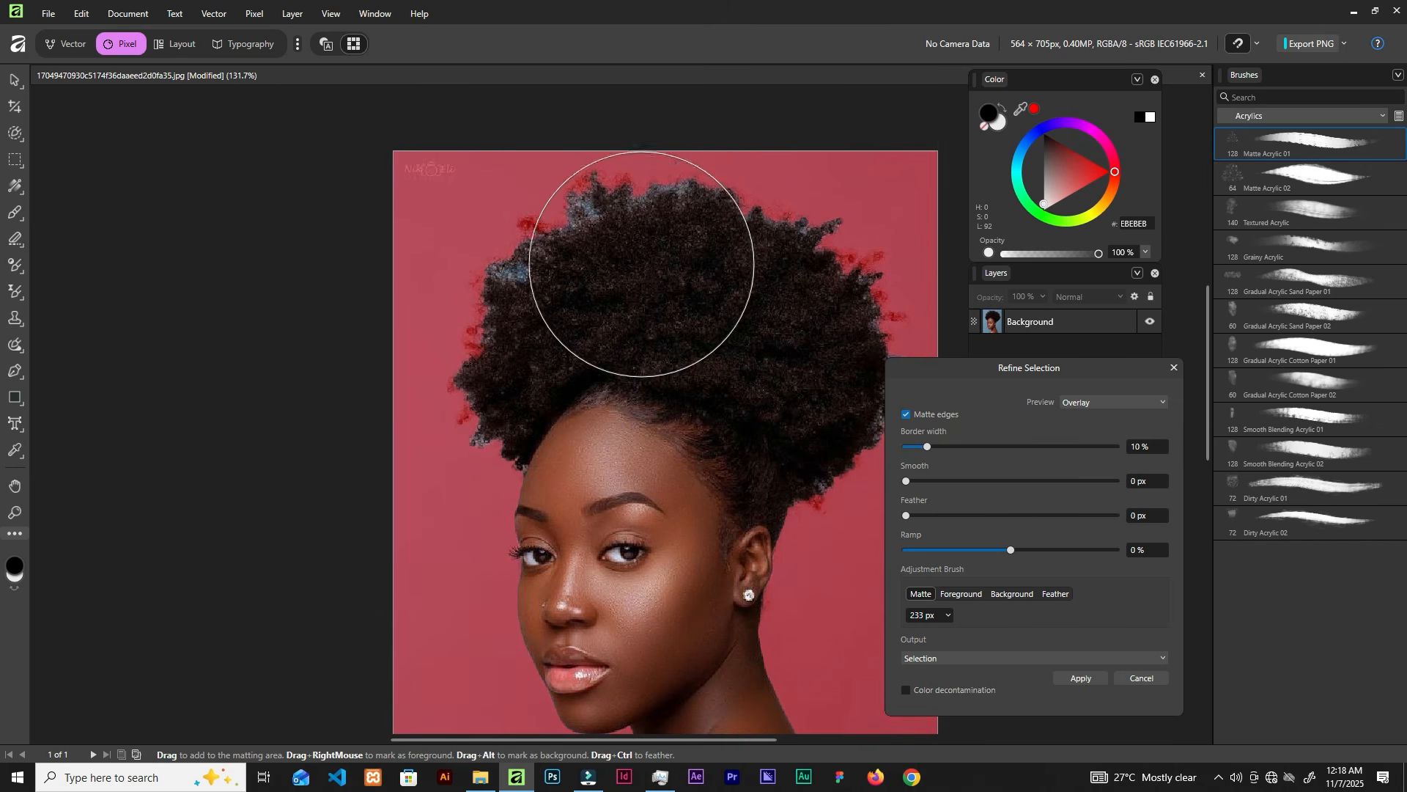
key("bracketleft")
key("bracketleft")
key("bracketleft")
key("bracketleft")
key("bracketleft")
key("bracketleft")
key("bracketleft")
key("bracketleft")
key("bracketleft")
key("bracketleft")
key("bracketleft")
key("bracketleft")
key("bracketleft")
key("bracketleft")
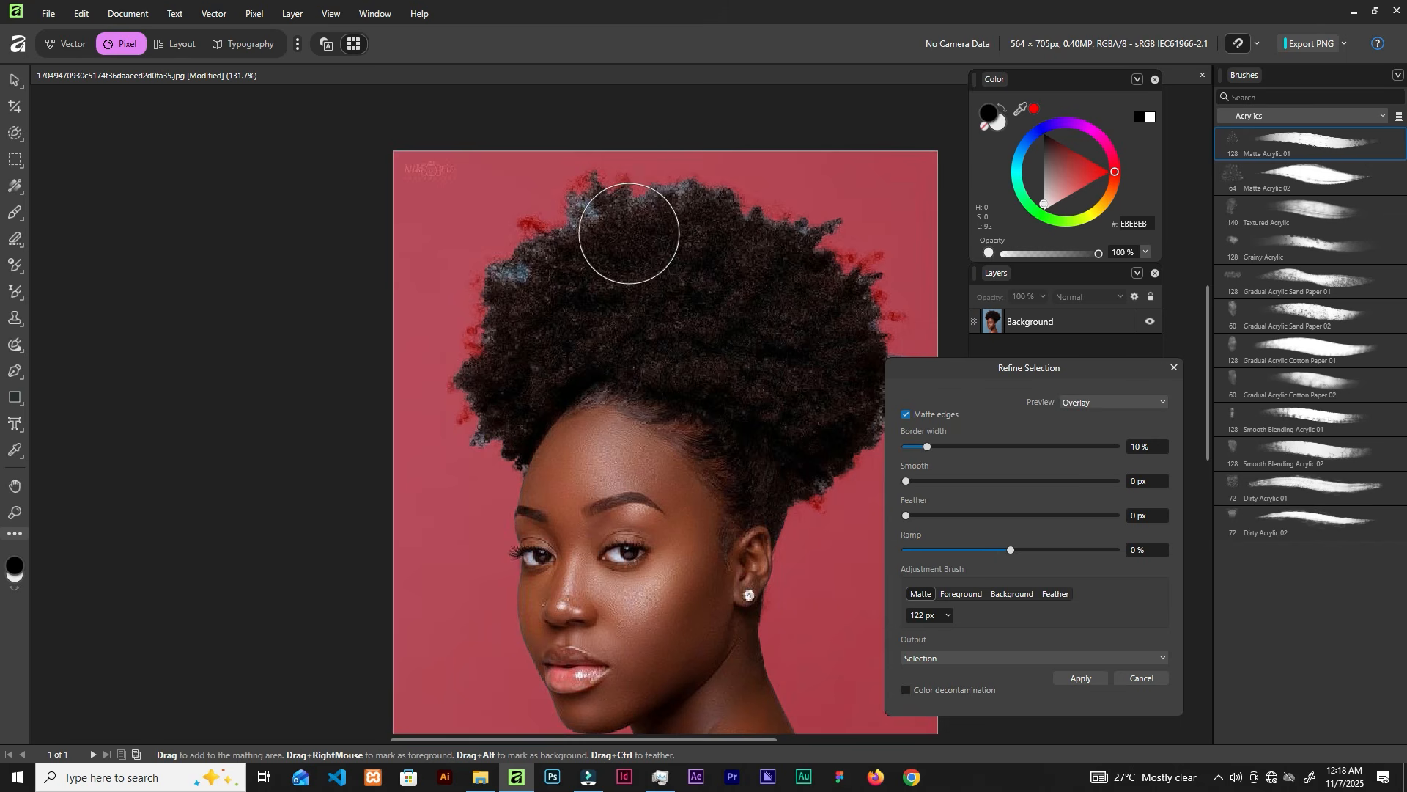
scroll(690, 199, "up", 4)
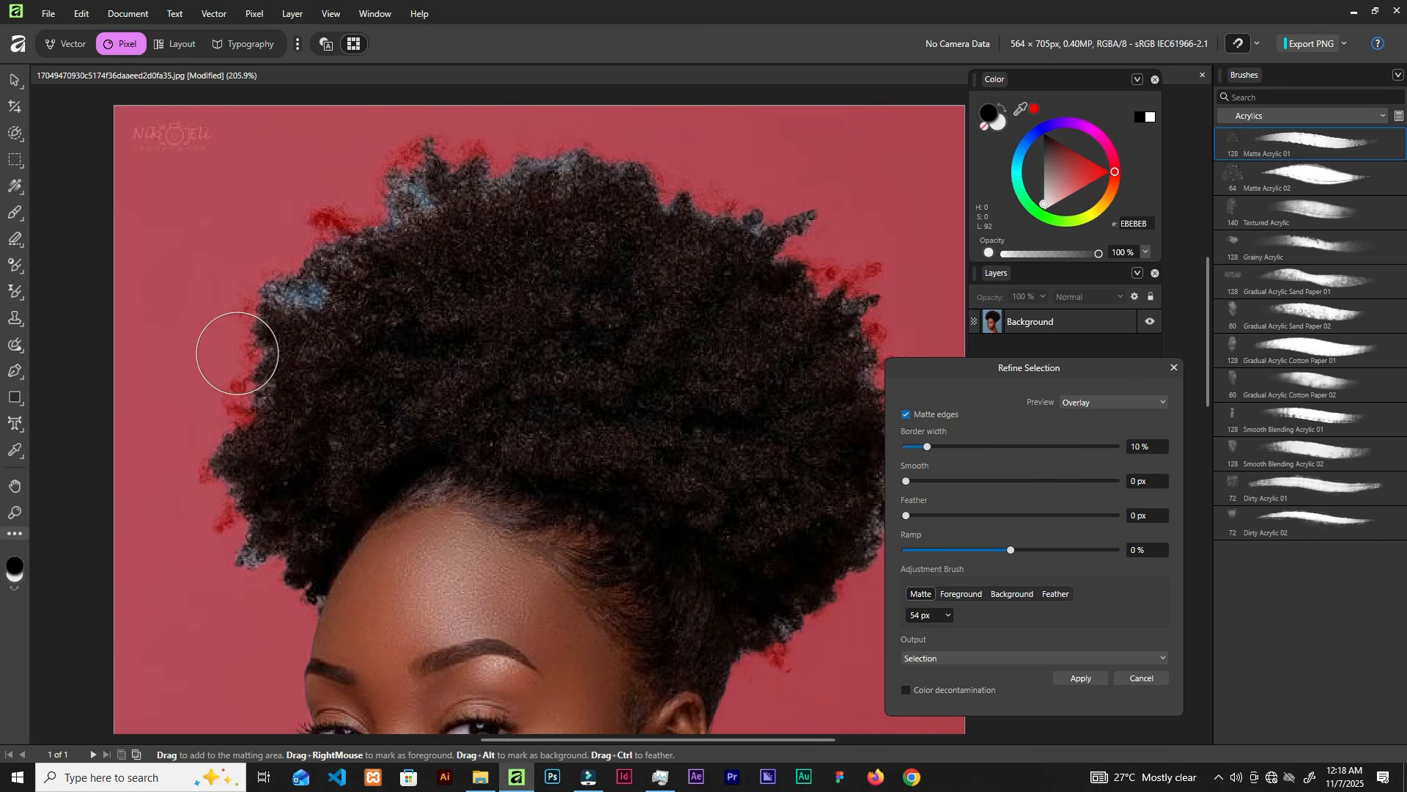
mouse_move(286, 284)
left_mouse_down()
mouse_move(360, 209)
mouse_move(531, 185)
mouse_move(665, 184)
mouse_move(785, 227)
left_mouse_up()
left_click_drag(302, 216, 243, 373)
mouse_move(242, 522)
left_mouse_down()
mouse_move(239, 560)
mouse_move(226, 481)
mouse_move(224, 513)
left_mouse_up()
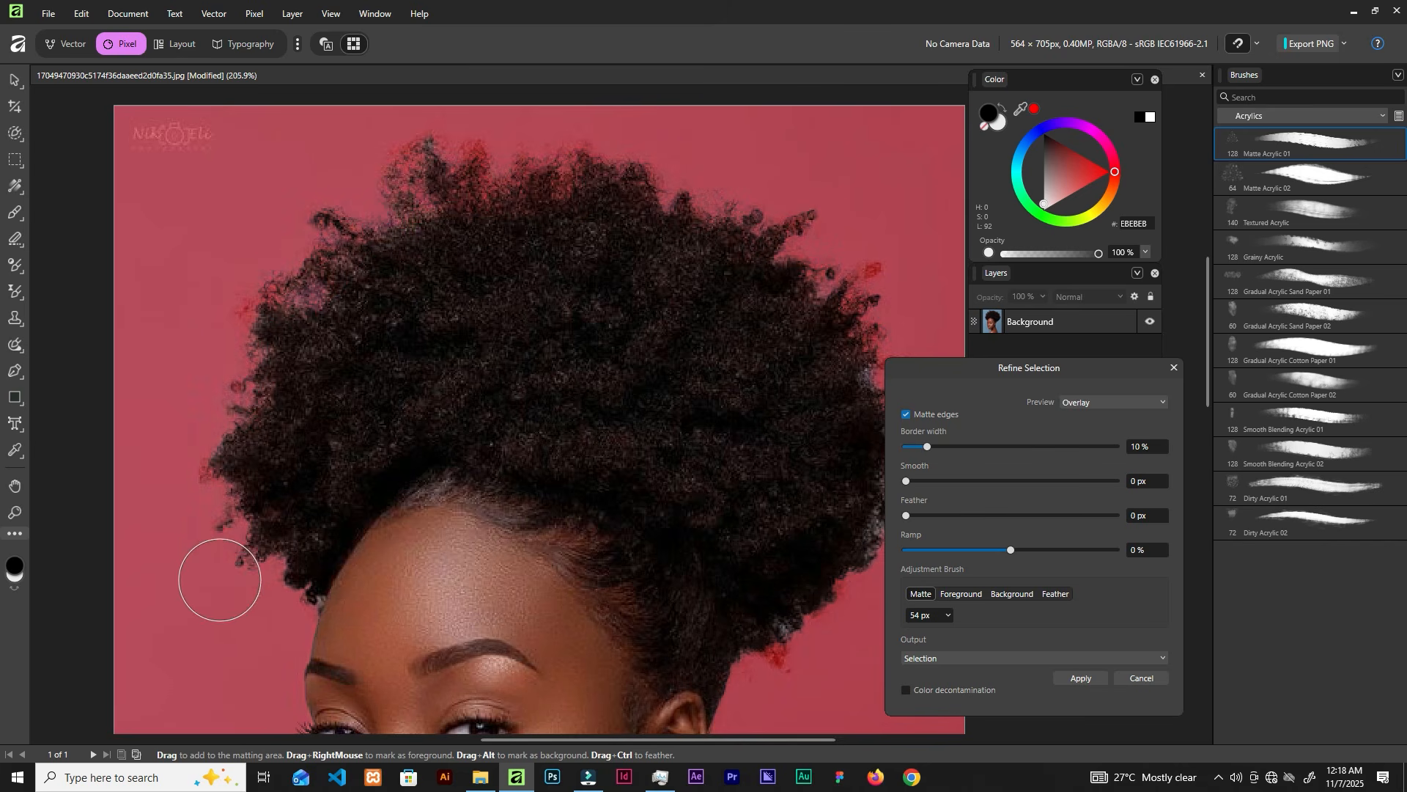
Step: Matte the lower-left, right and upper-left hair edges, then move the dialog off the hair
left_click(283, 602)
left_click(286, 600)
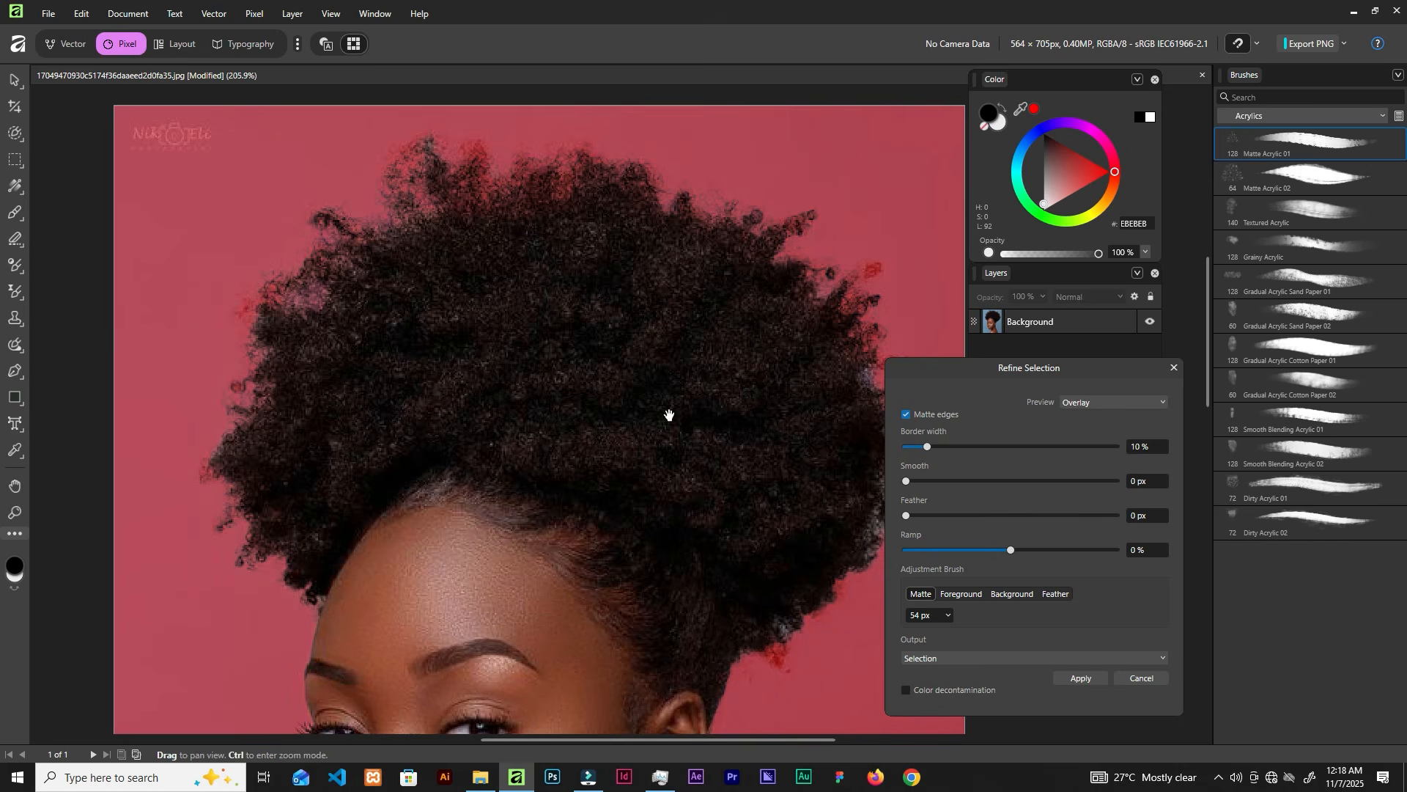
left_click_drag(635, 418, 477, 349)
mouse_move(760, 345)
left_mouse_down()
mouse_move(692, 505)
mouse_move(625, 588)
left_mouse_up()
scroll(540, 340, "down", 3)
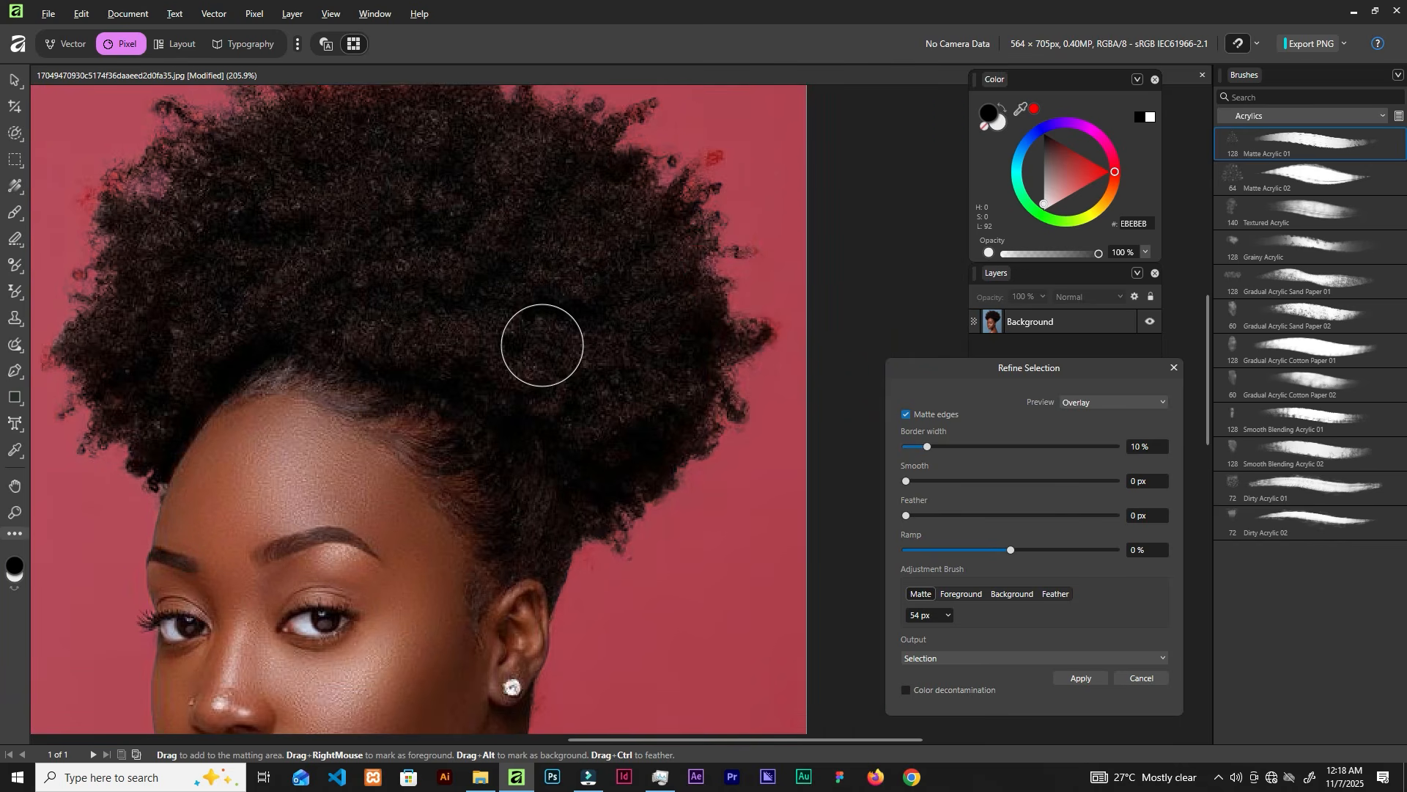
scroll(538, 345, "down", 1)
scroll(534, 348, "up", 1)
scroll(536, 352, "down", 1)
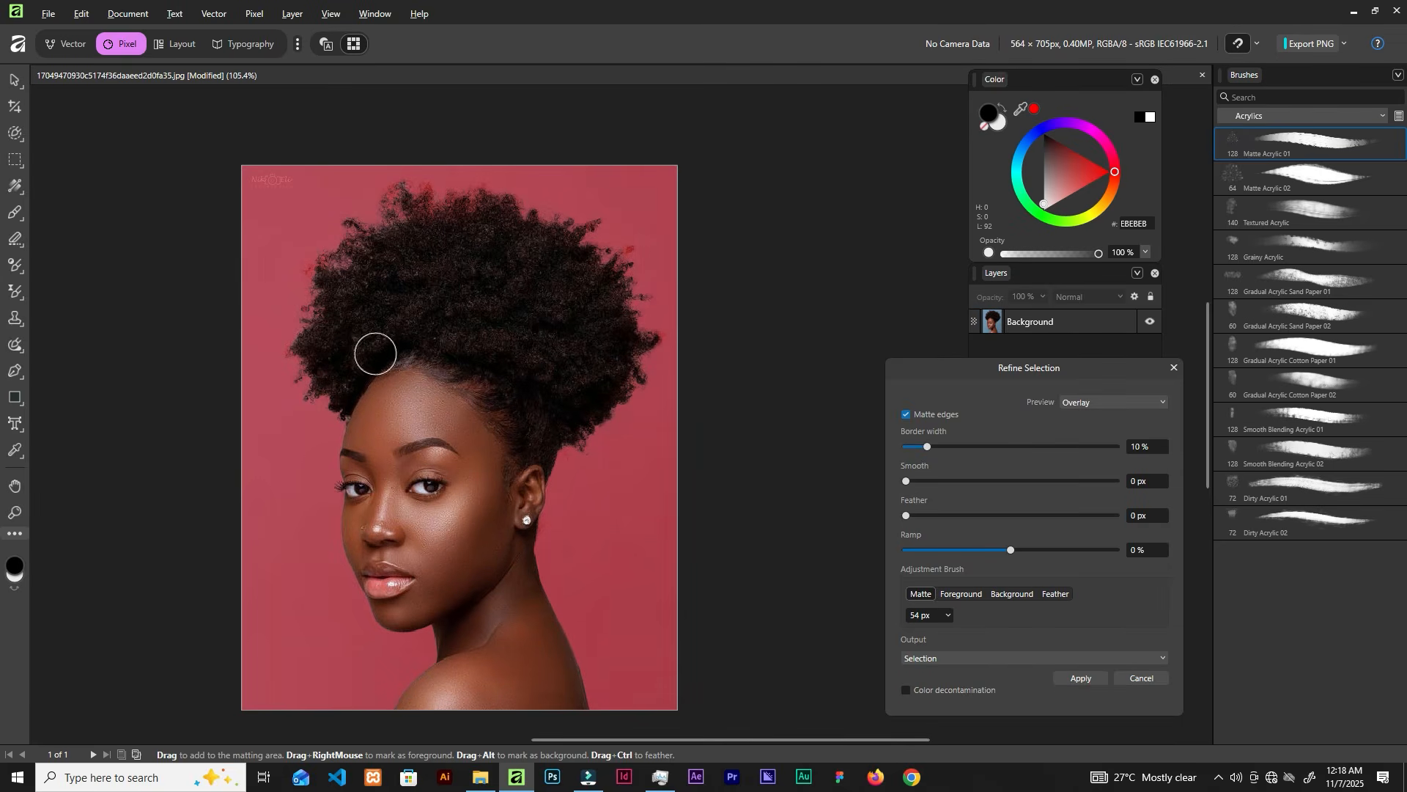
left_click_drag(391, 207, 328, 249)
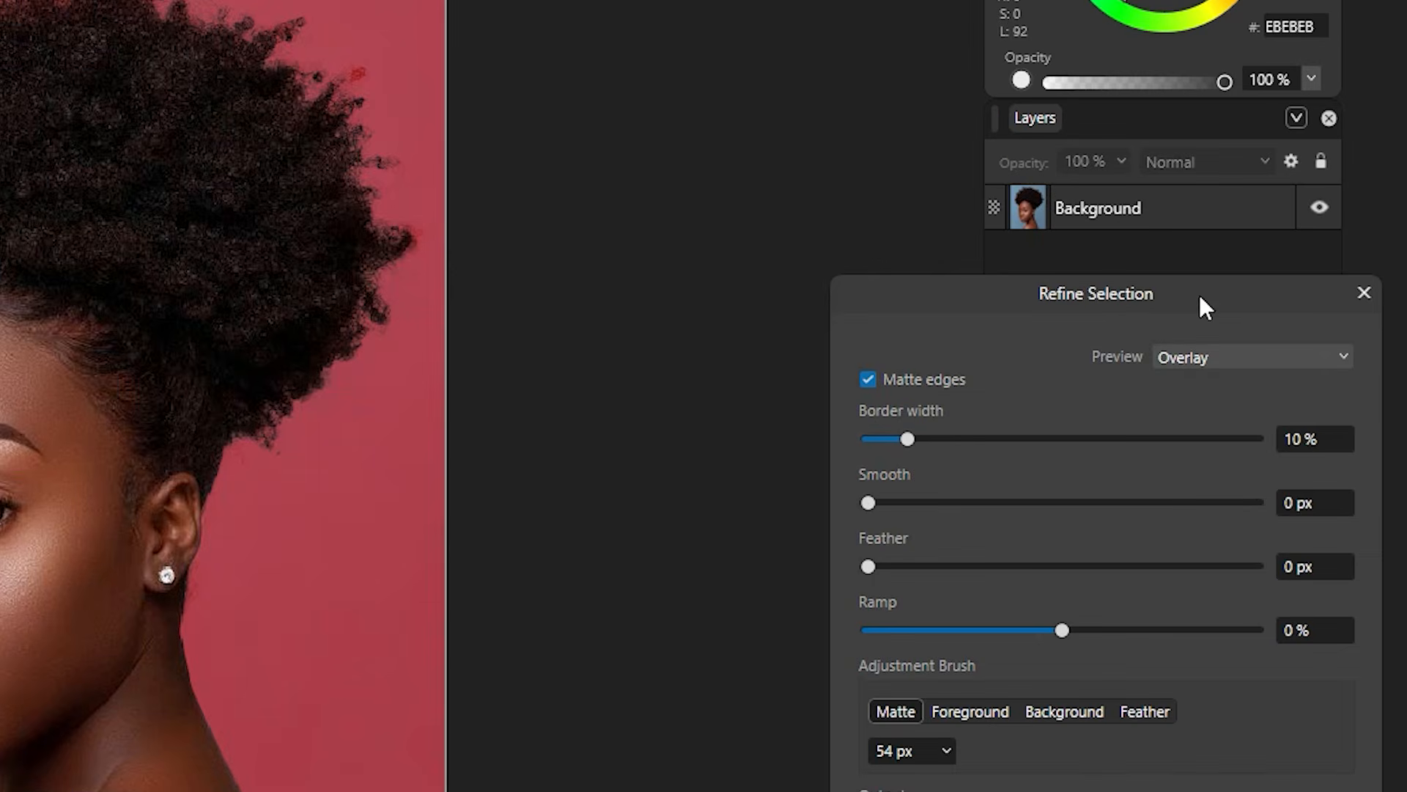
left_click_drag(1200, 296, 866, 156)
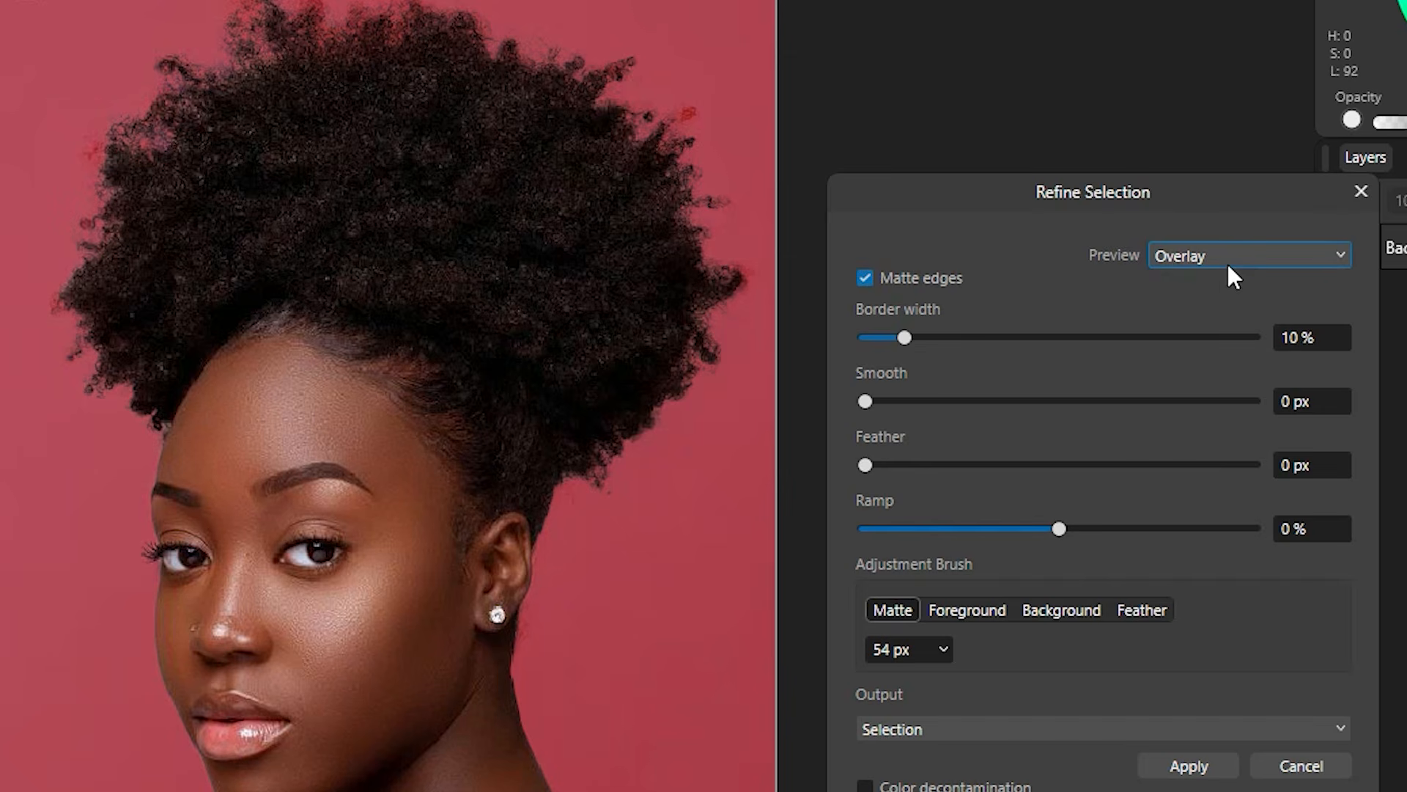
Step: Try the black, white and black-and-white preview modes on the hair cutout
left_click(1260, 258)
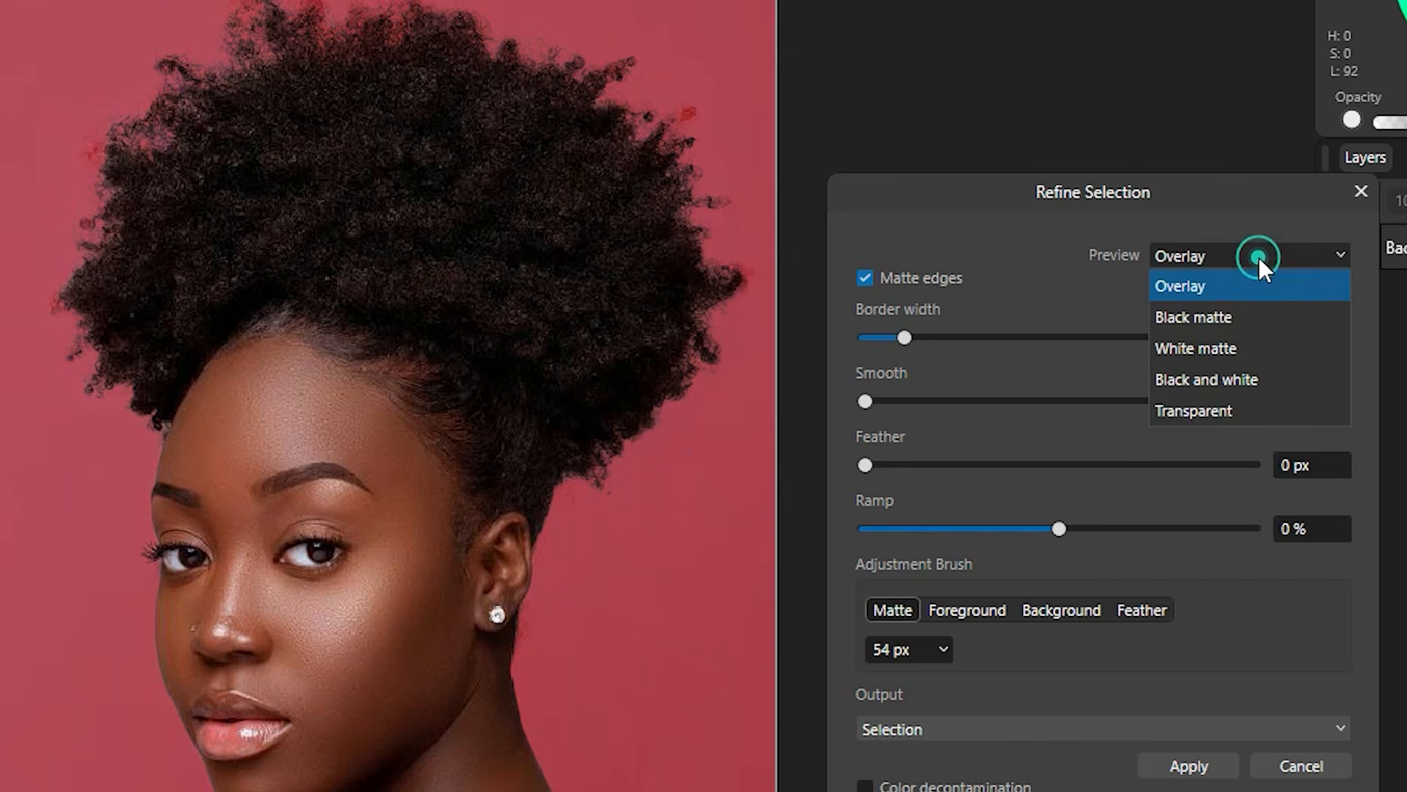
left_click(1236, 322)
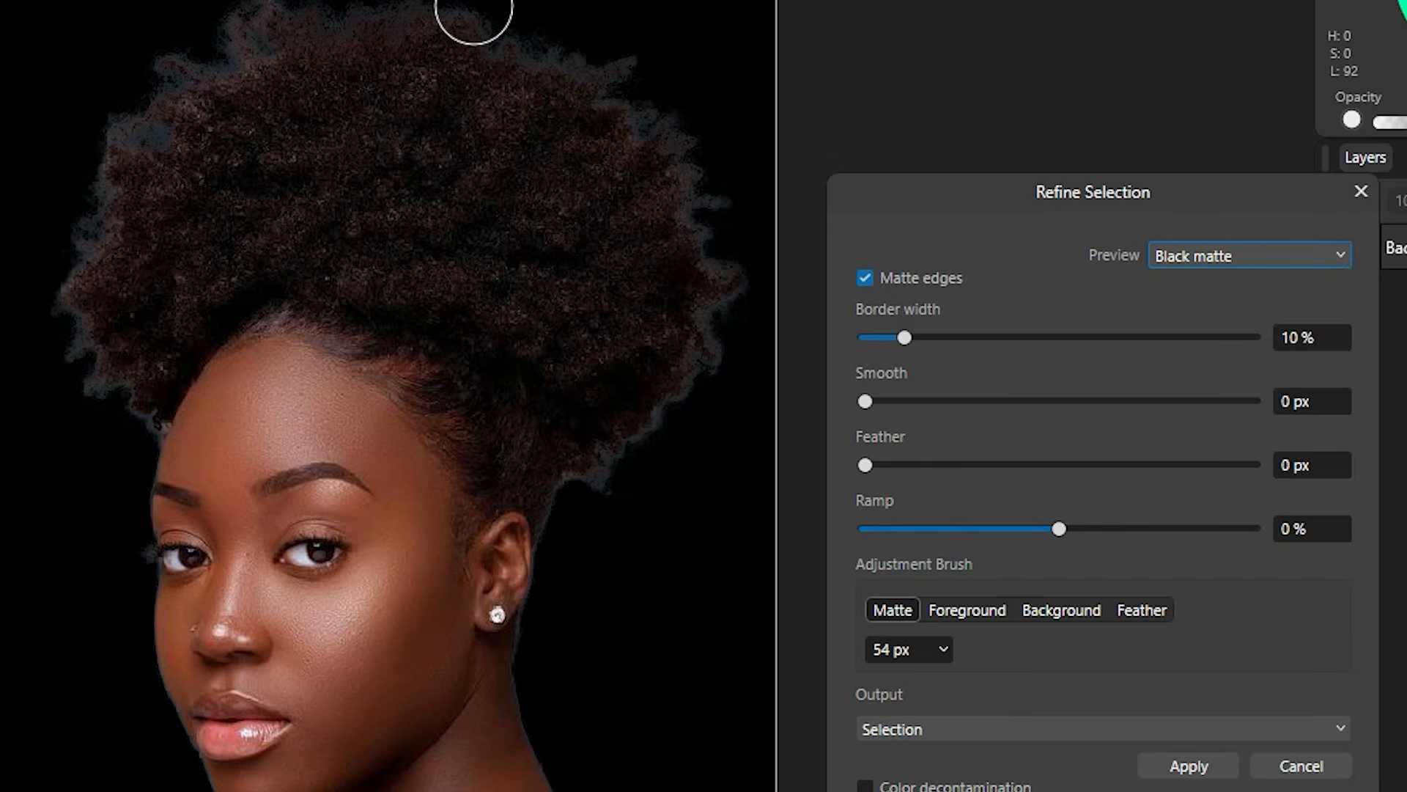
left_click(1236, 249)
left_click(1204, 348)
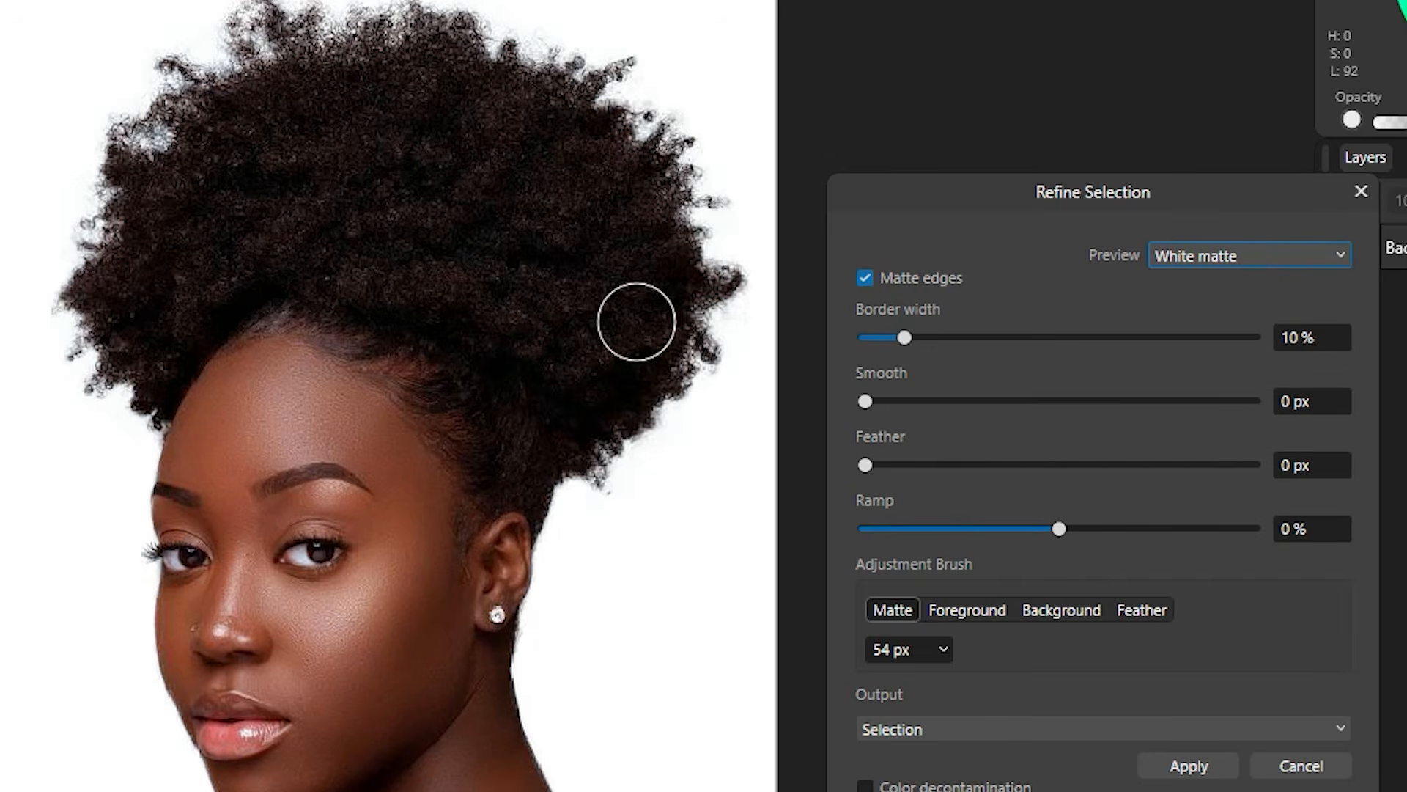
left_click(1290, 252)
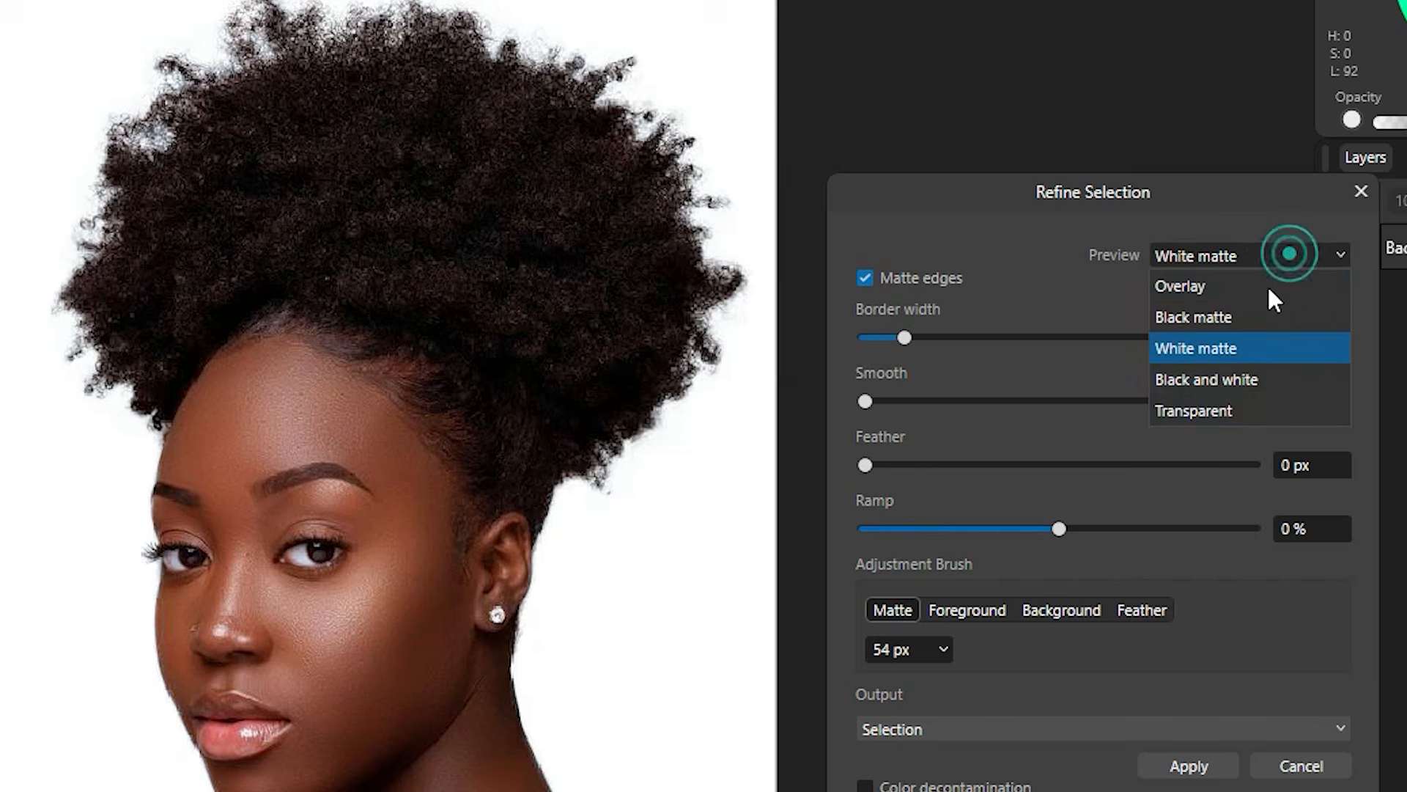
left_click(1217, 382)
Step: Set the preview to Black matte and move the refinement settings off the hair
left_click(1335, 252)
left_click(1334, 252)
left_click(1334, 252)
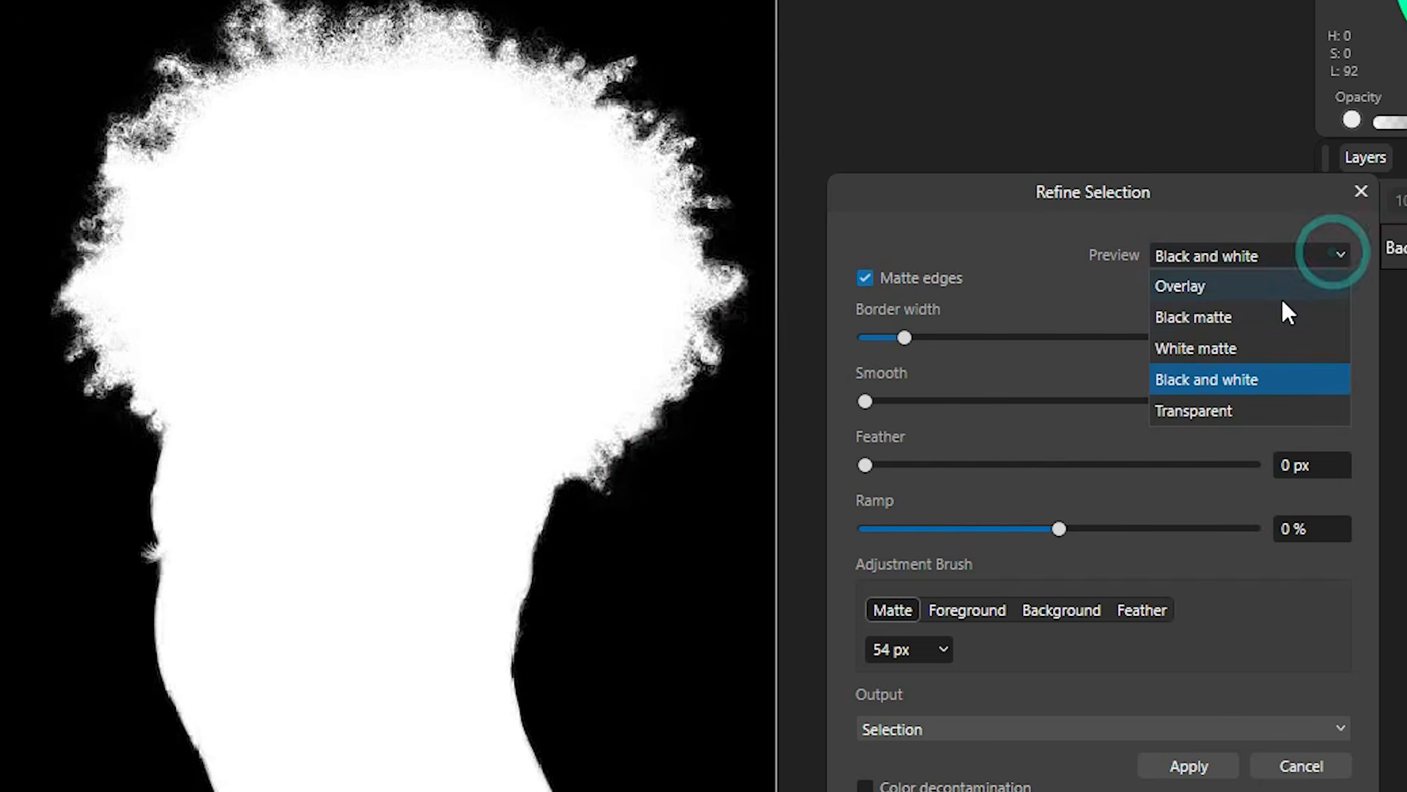
left_click(1229, 321)
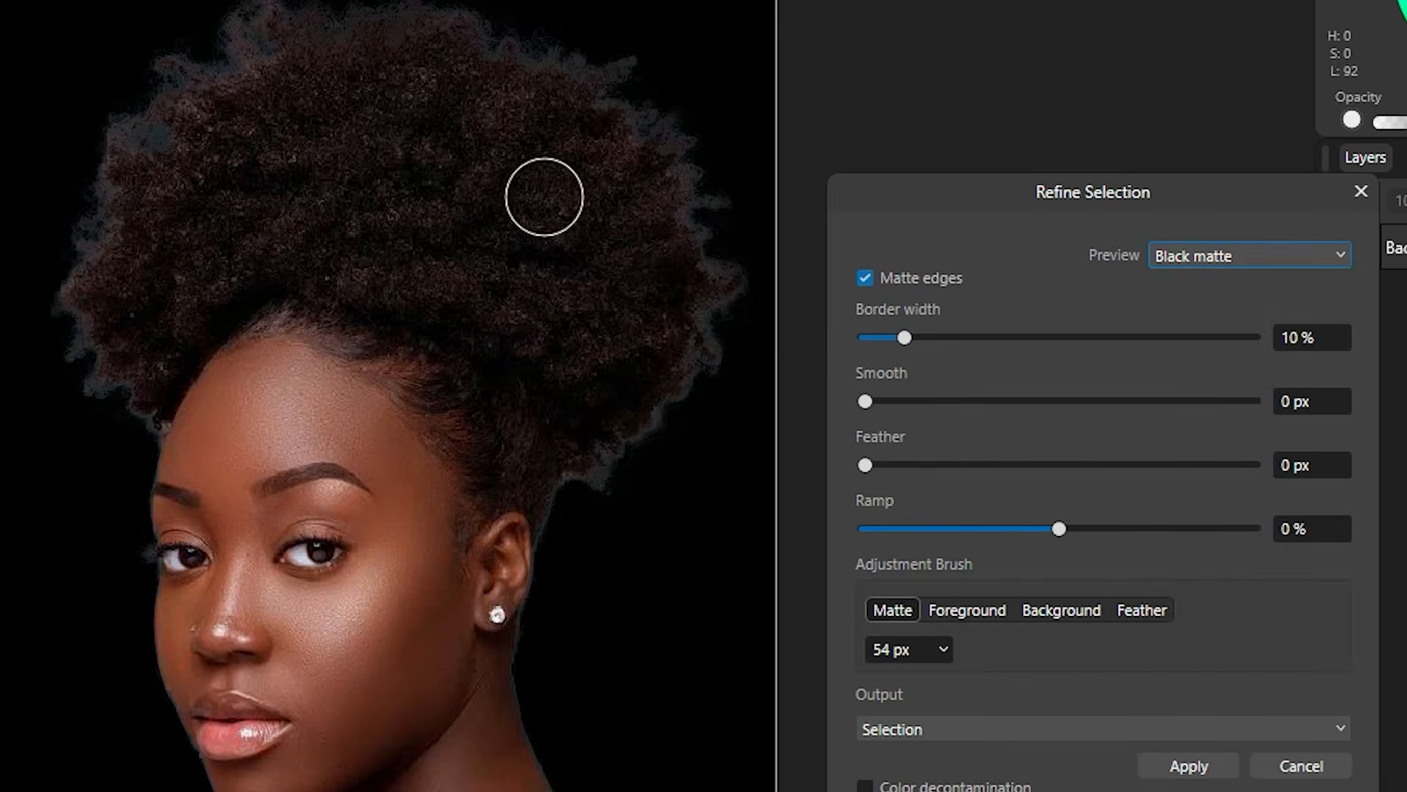
scroll(286, 73, "up", 2)
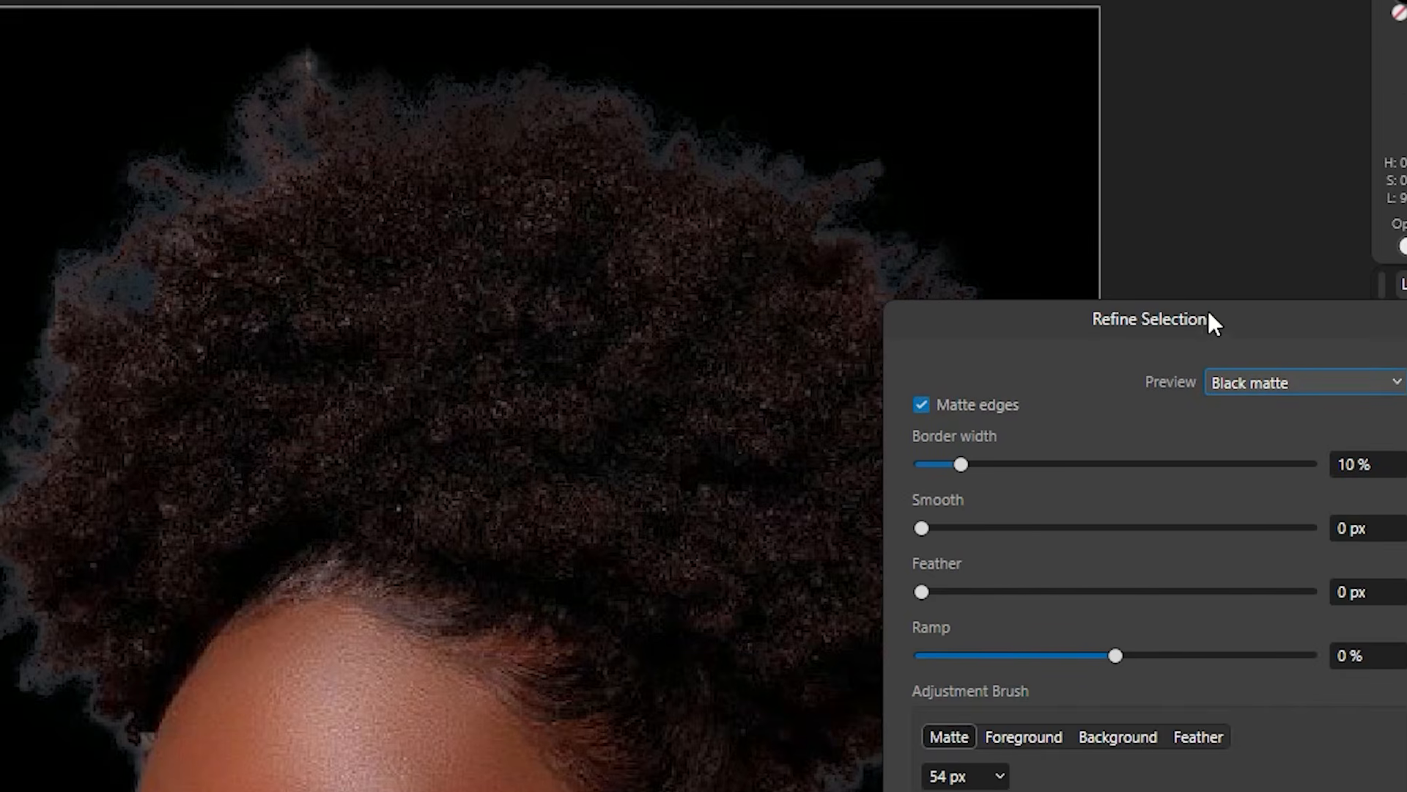
left_click_drag(1153, 191, 1396, 299)
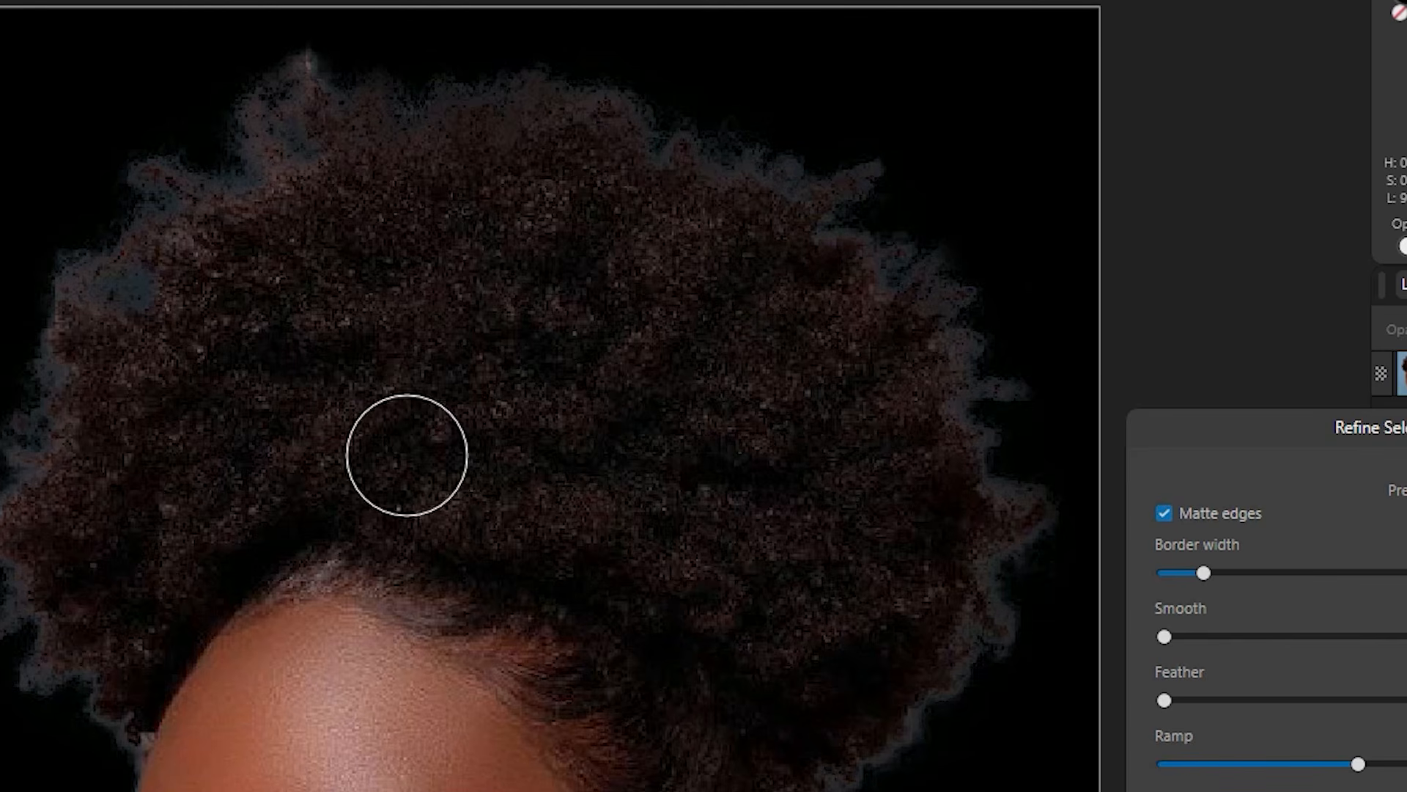
scroll(415, 443, "down", 2)
scroll(413, 442, "down", 4)
scroll(455, 422, "up", 5)
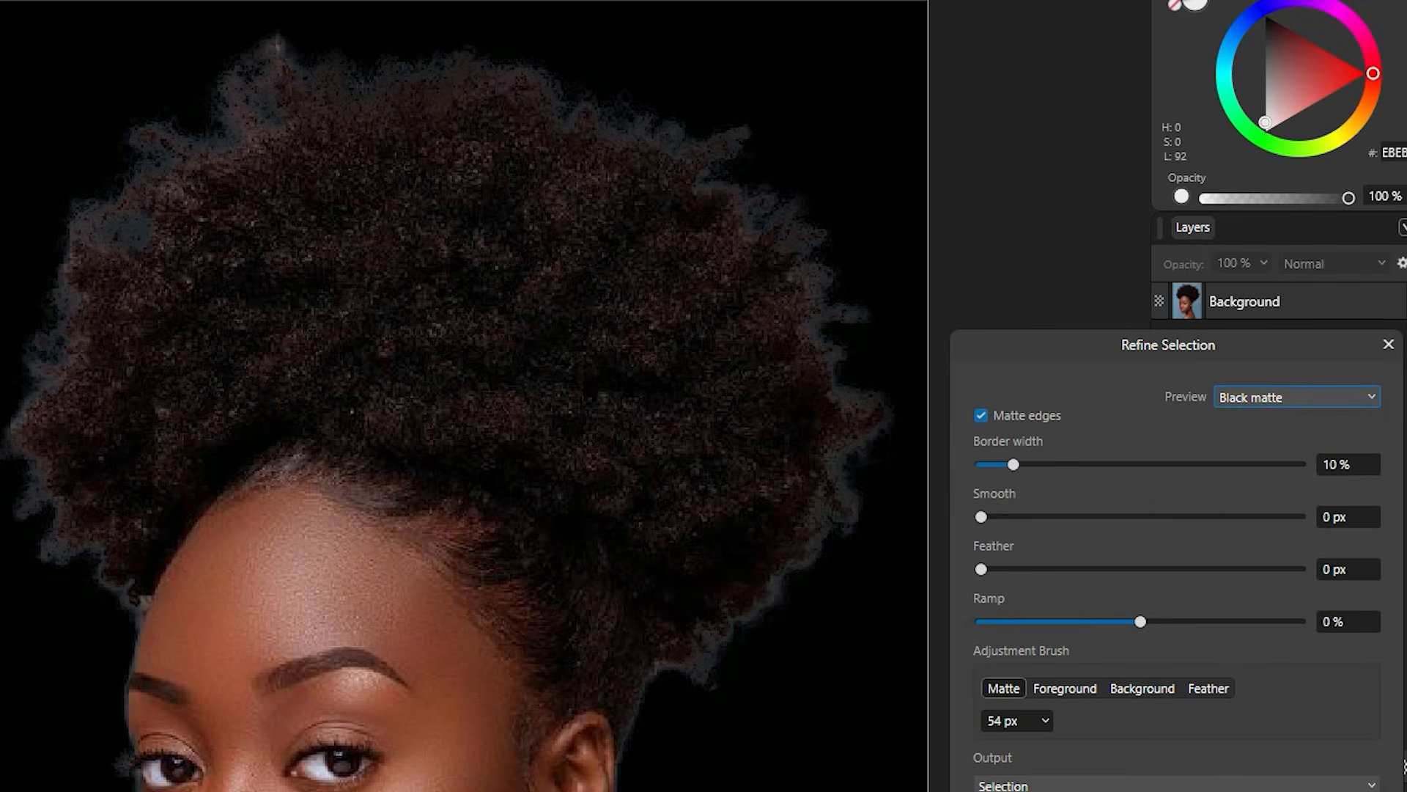
Step: Lower the edge Ramp to a negative value, briefly testing a positive 48 %
left_click_drag(1141, 625, 1105, 623)
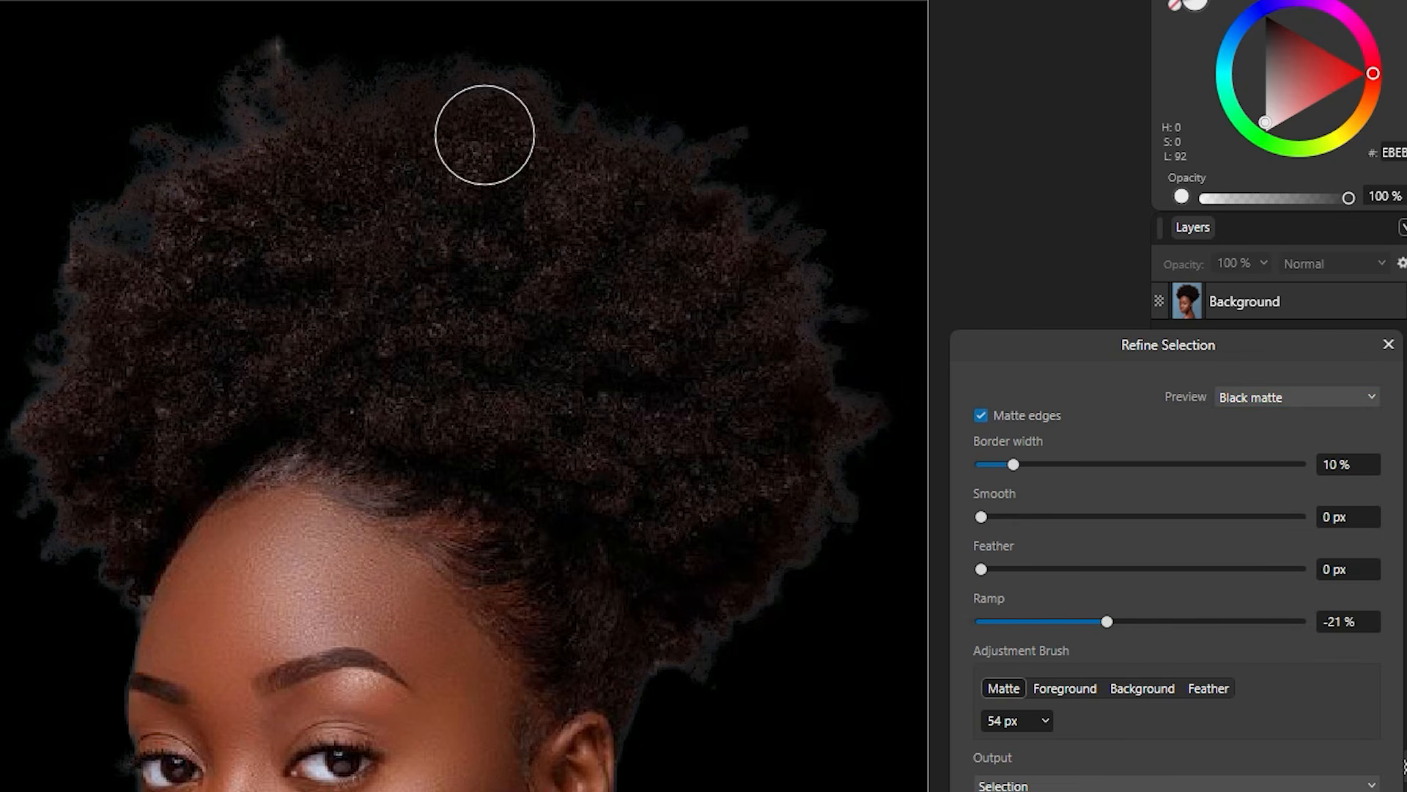
scroll(479, 283, "down", 2)
scroll(478, 283, "down", 3)
scroll(478, 283, "up", 5)
left_click(1083, 621)
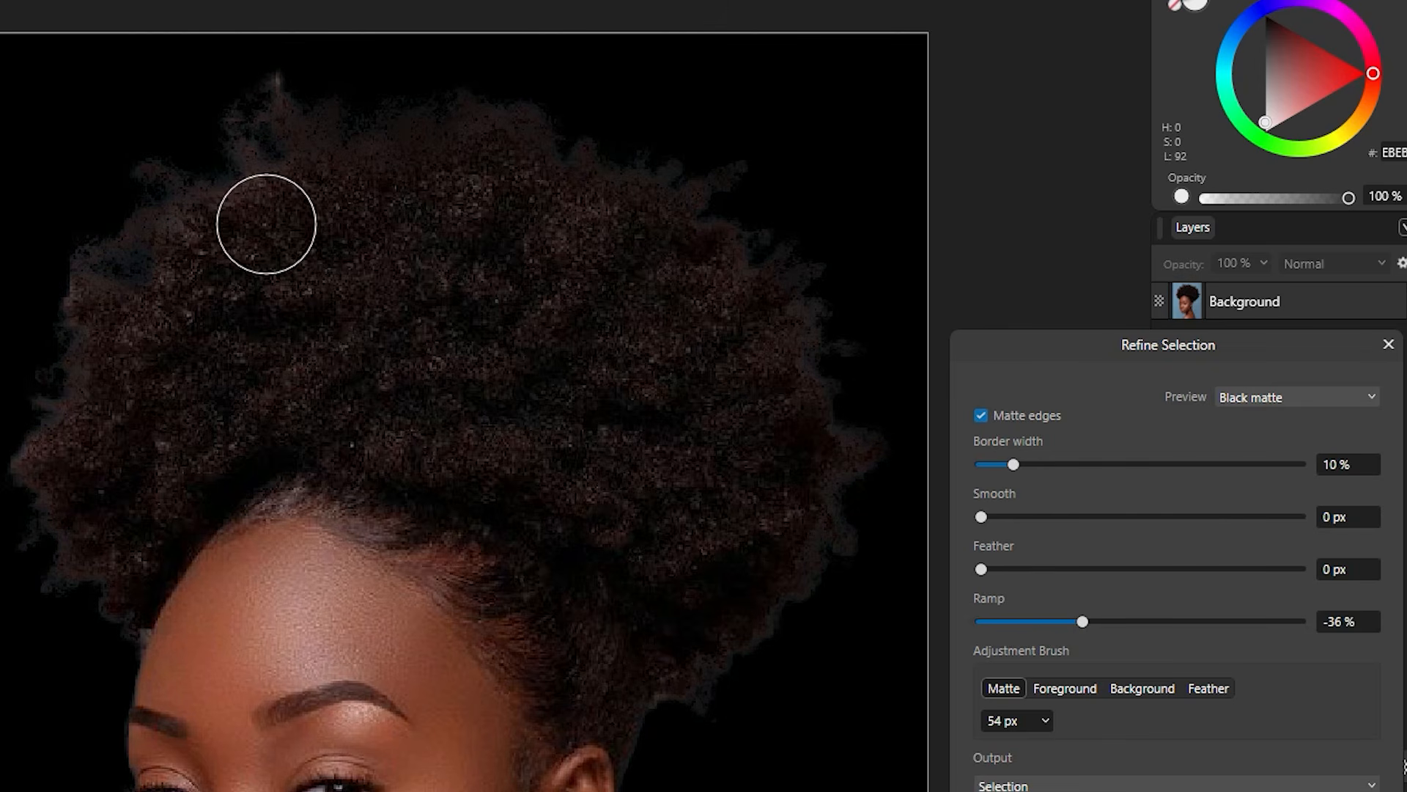
scroll(745, 575, "up", 2)
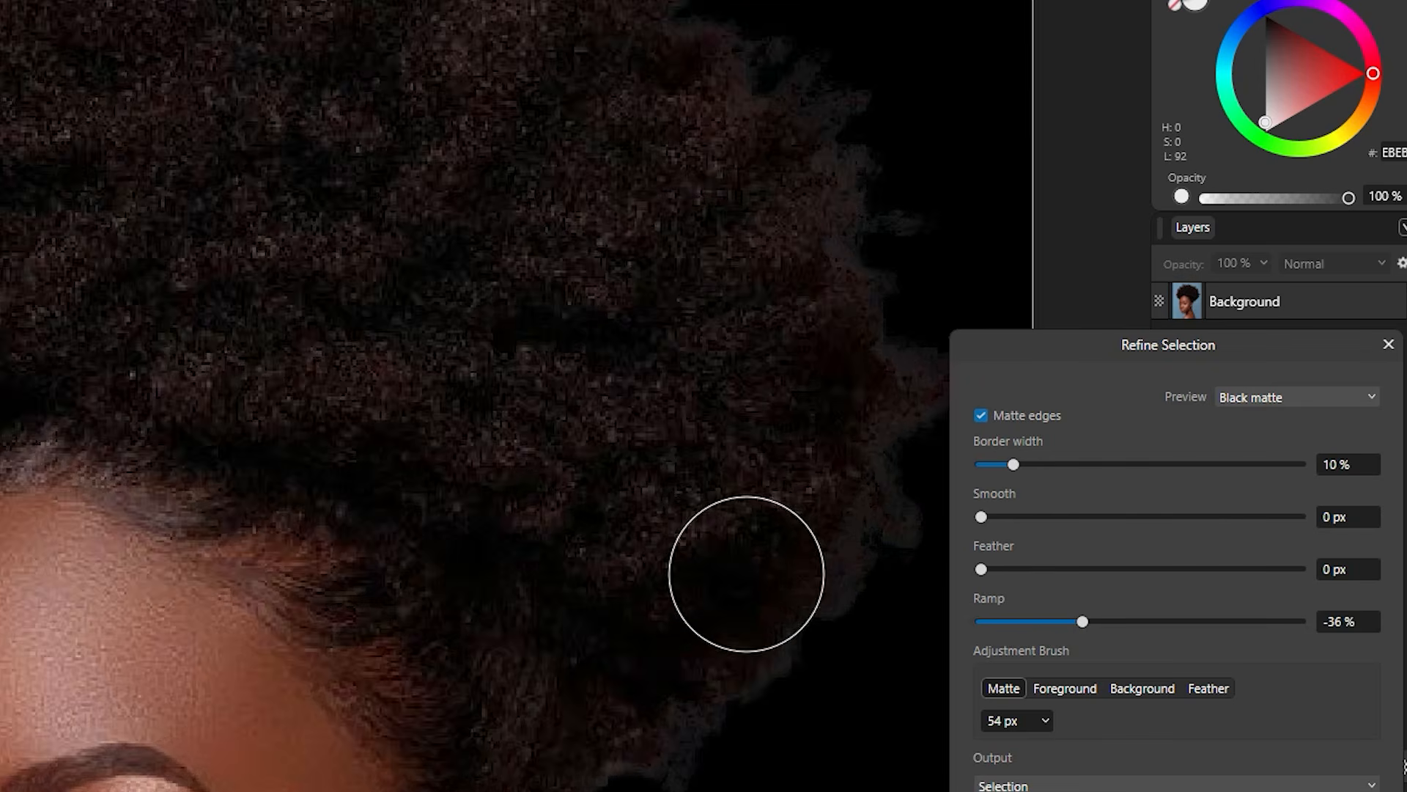
scroll(748, 574, "down", 1)
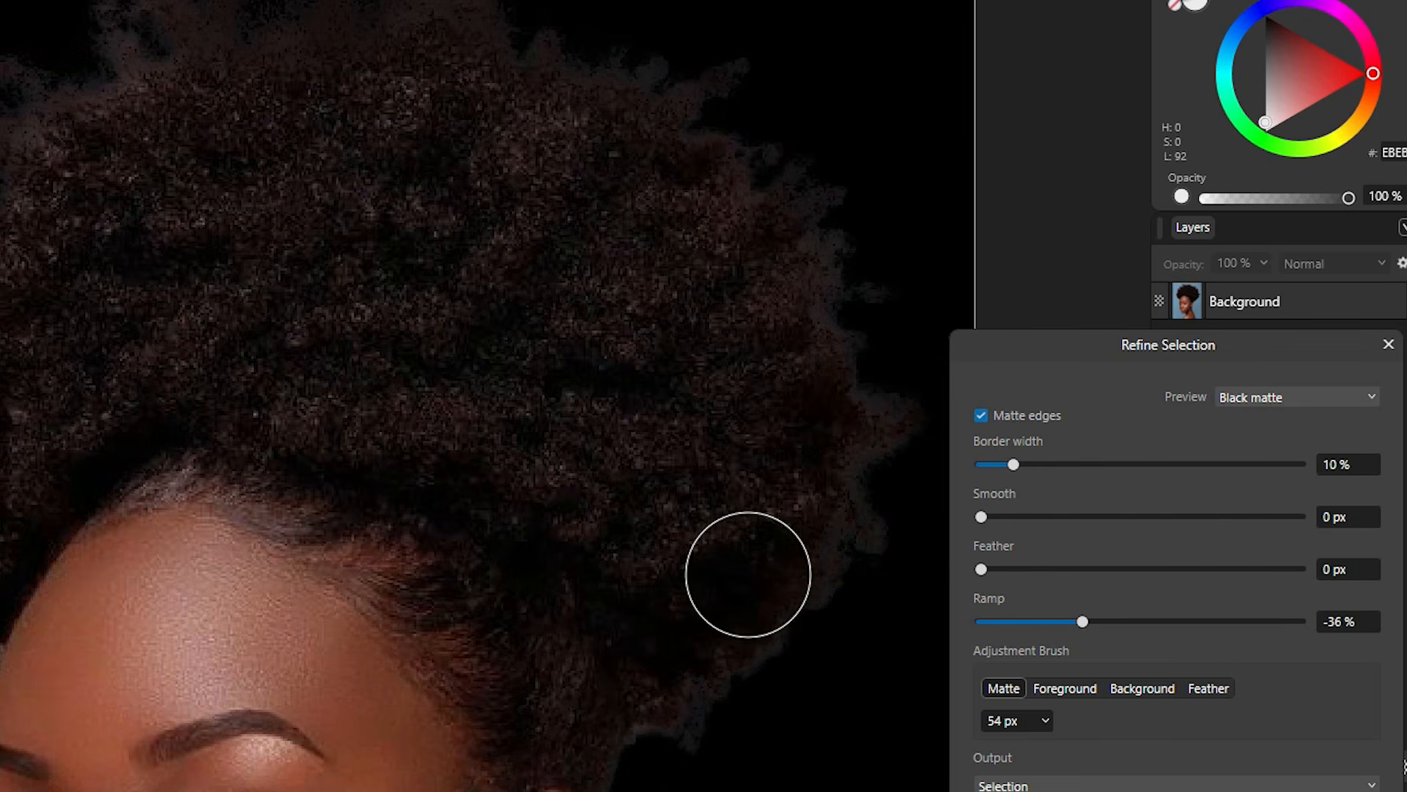
left_click(1216, 620)
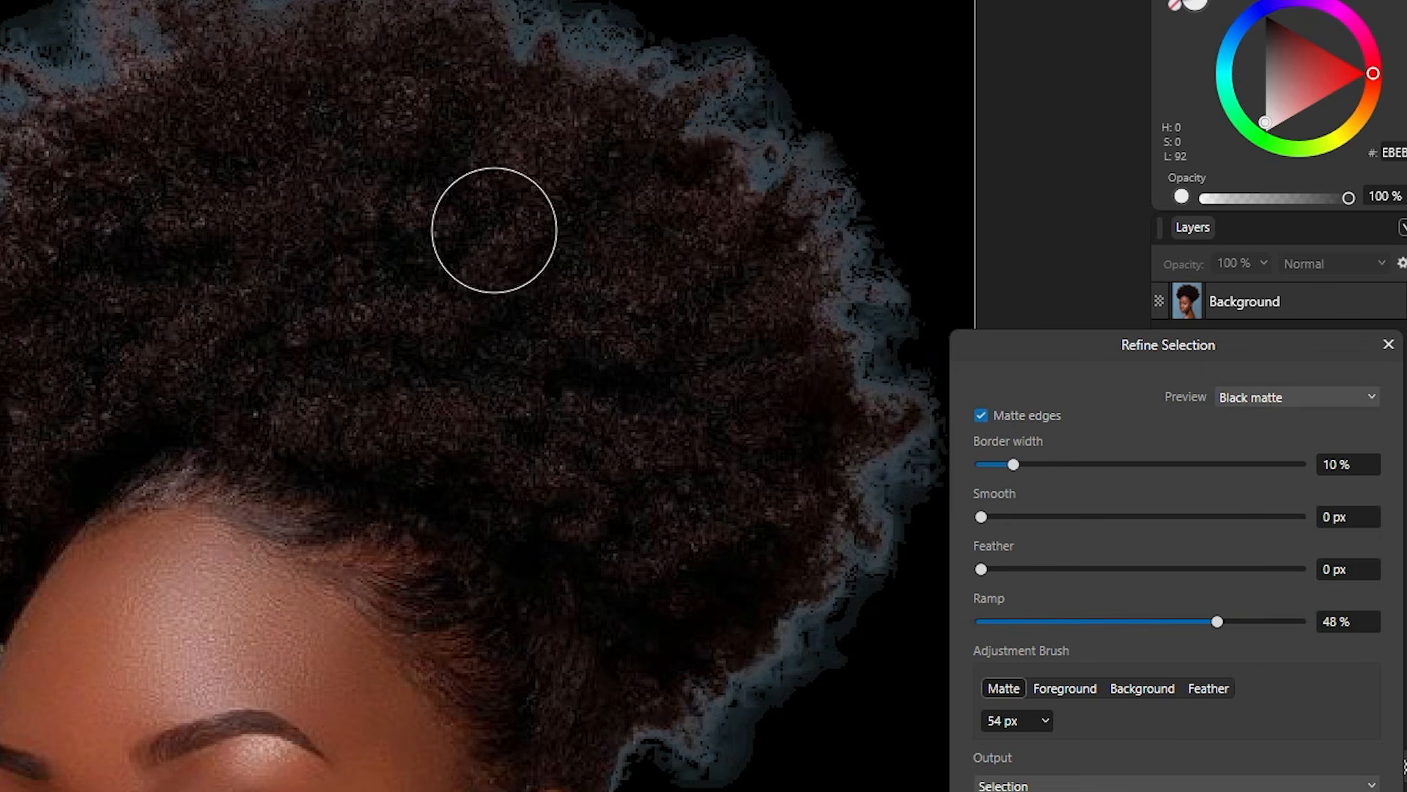
left_click(1083, 620)
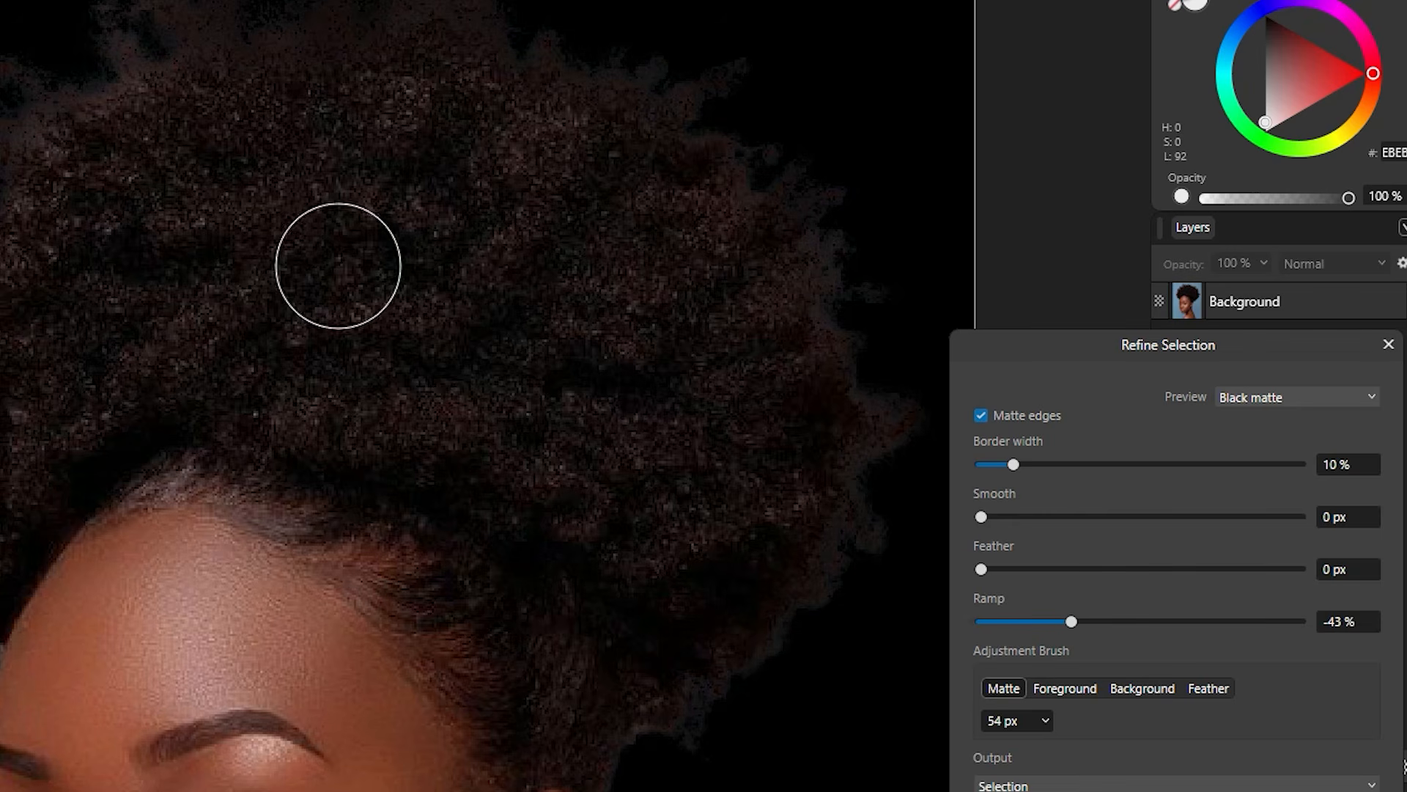
scroll(371, 295, "down", 5)
scroll(389, 290, "down", 10)
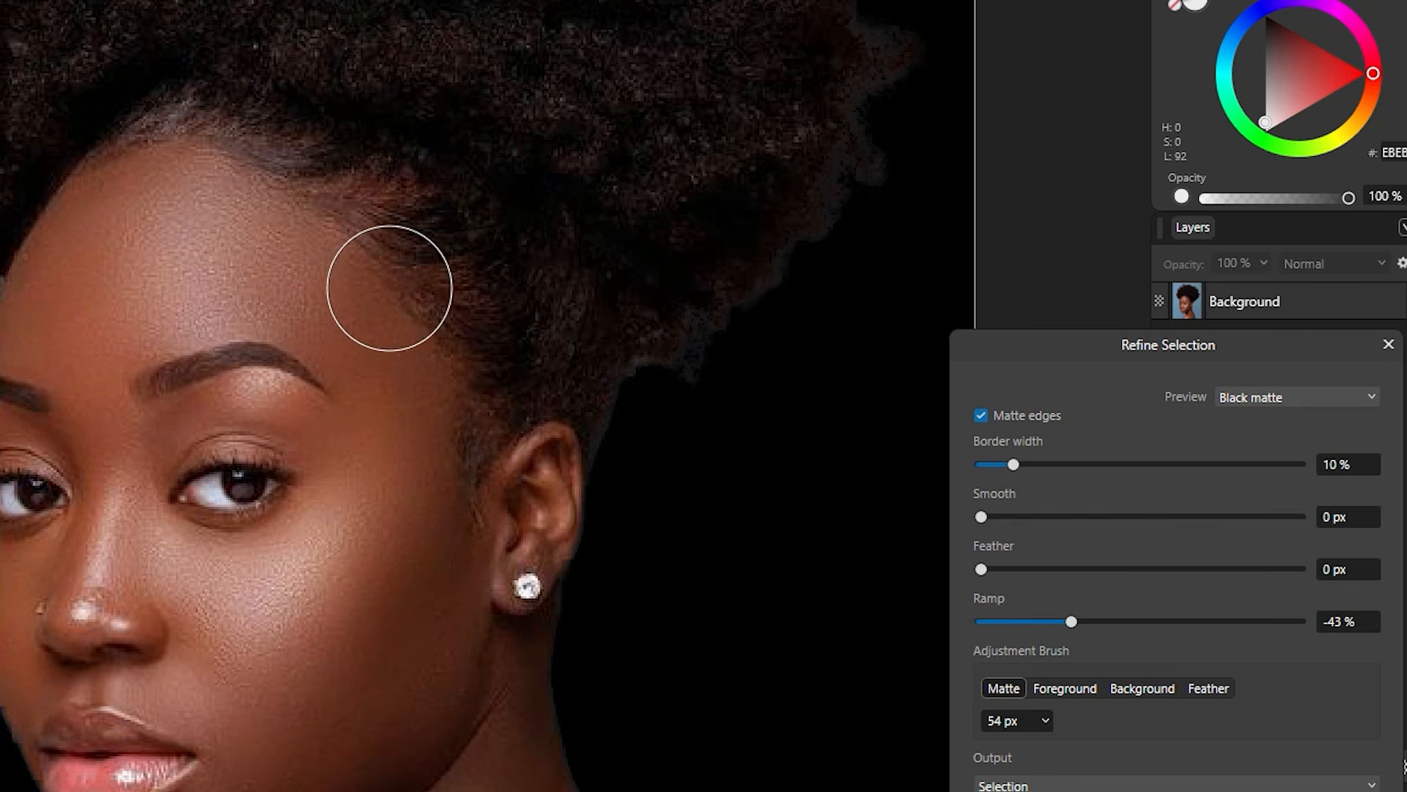
scroll(389, 288, "up", 8)
scroll(389, 288, "up", 8)
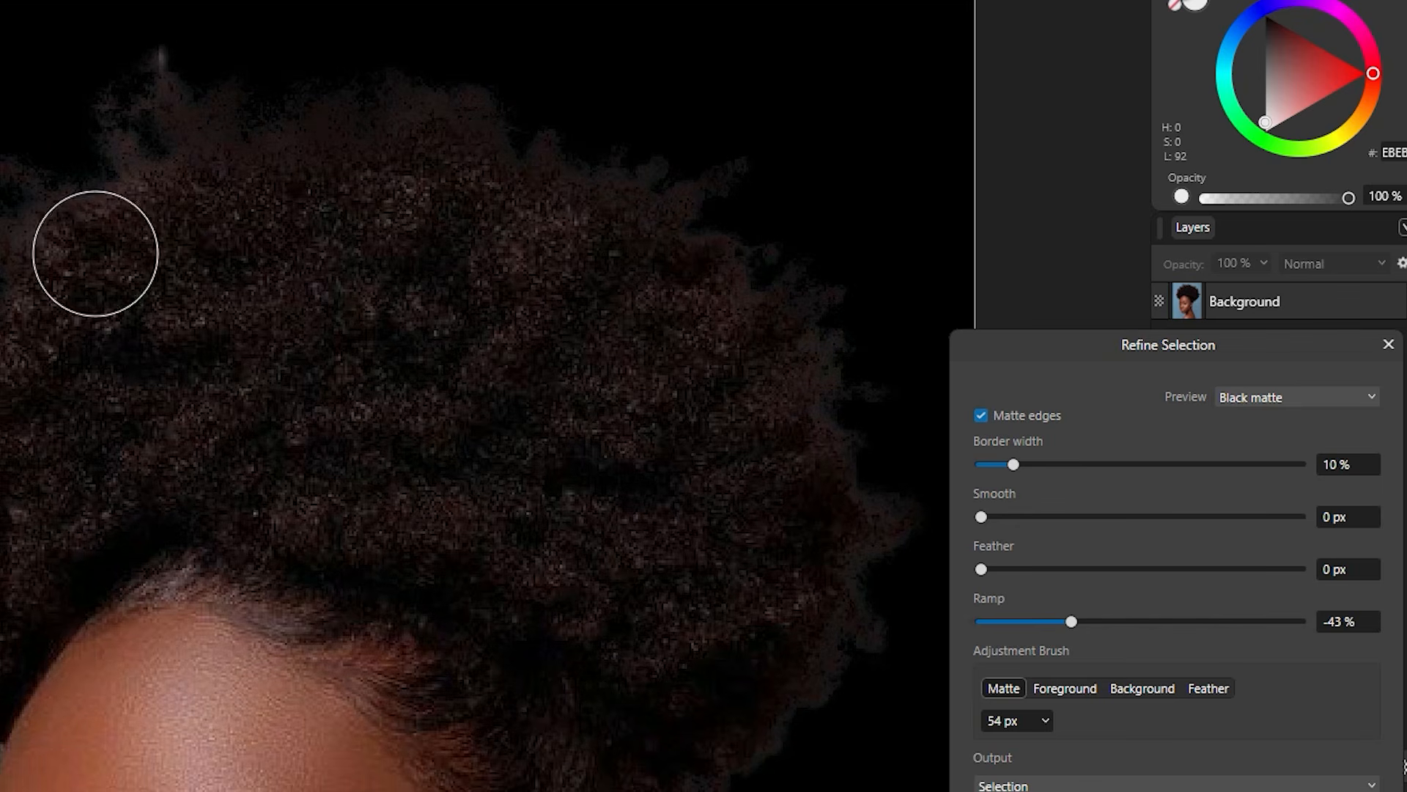
Step: Test Smooth and Feather values on the hair edges, then return both to 0 px
left_click(1052, 517)
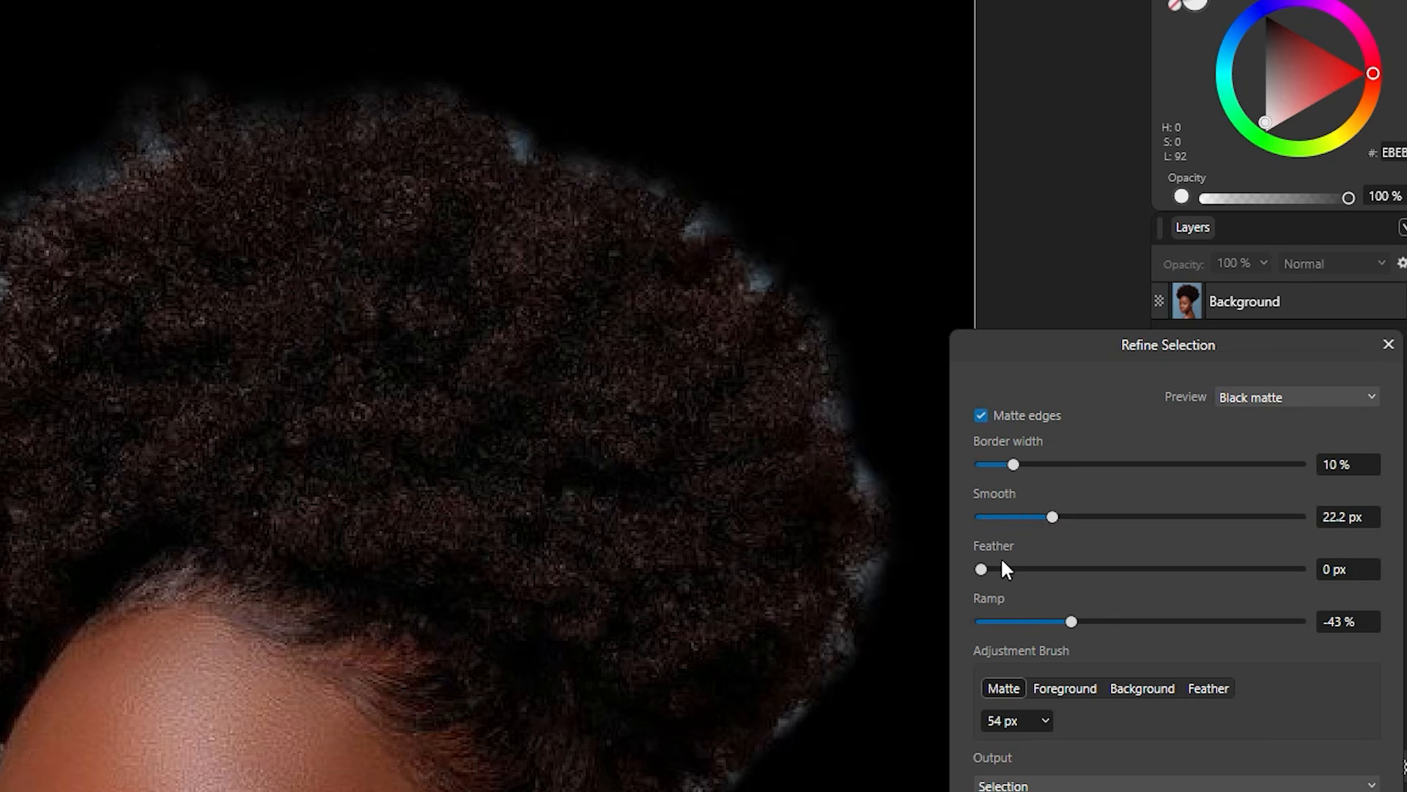
left_click(981, 517)
left_click_drag(991, 518, 1003, 518)
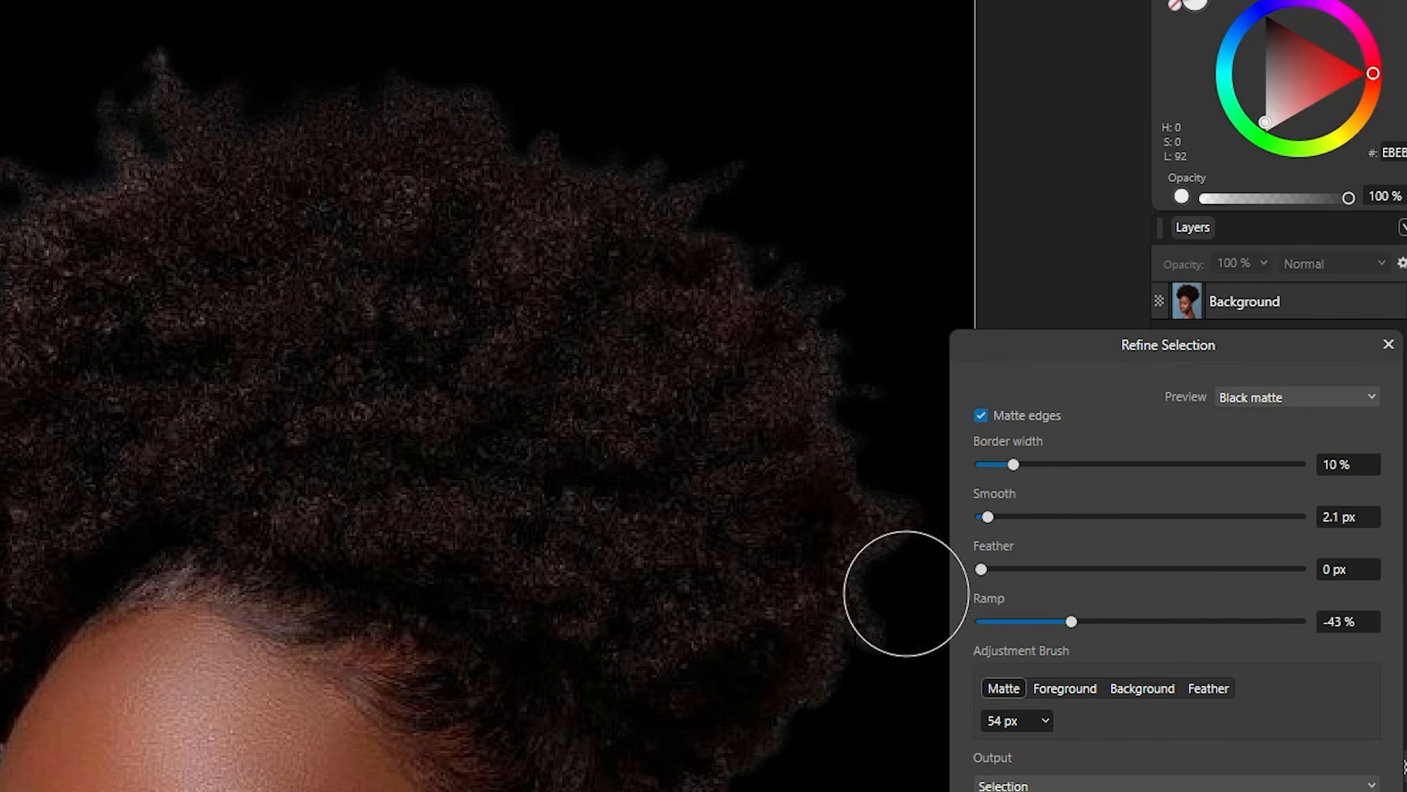
scroll(707, 535, "down", 5)
scroll(692, 529, "up", 6)
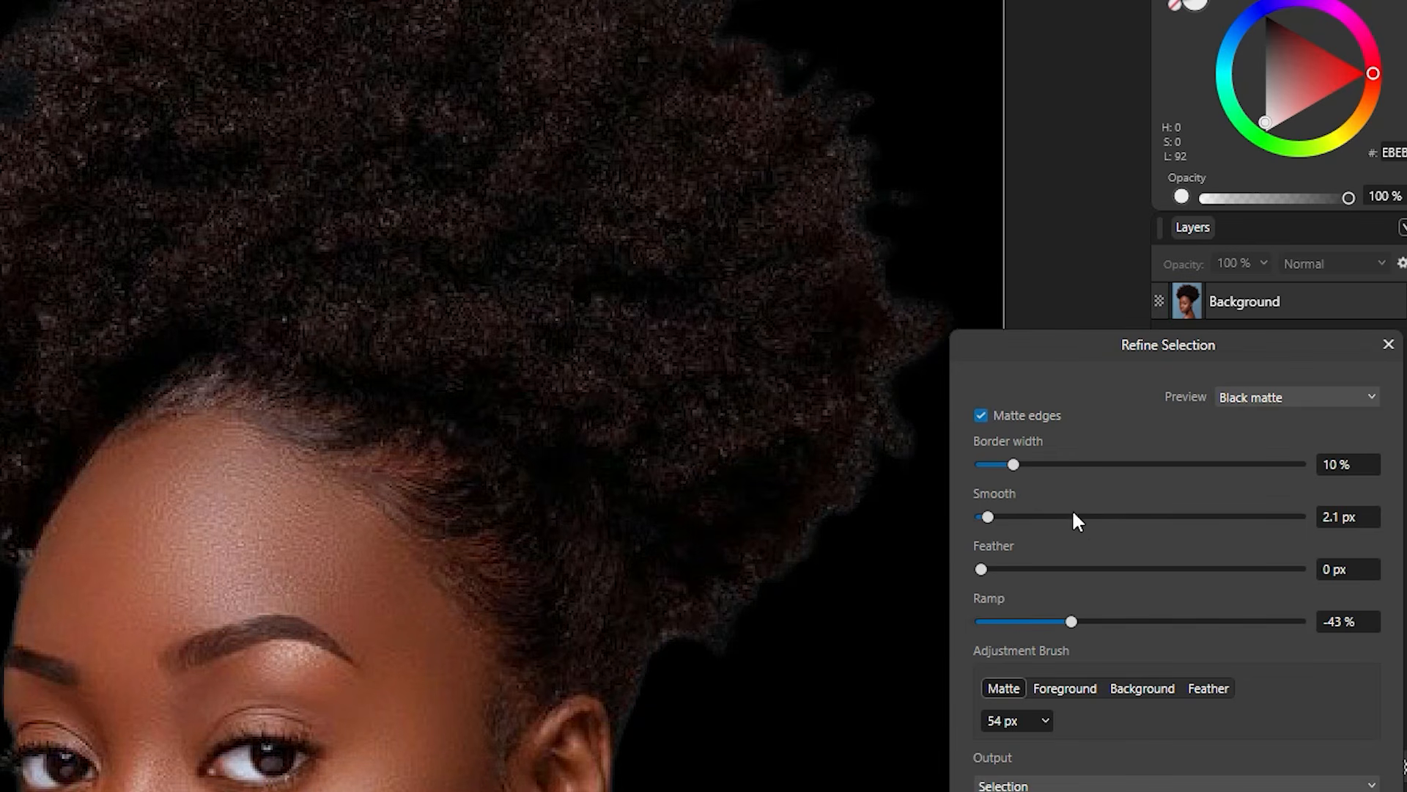
left_click_drag(988, 517, 981, 516)
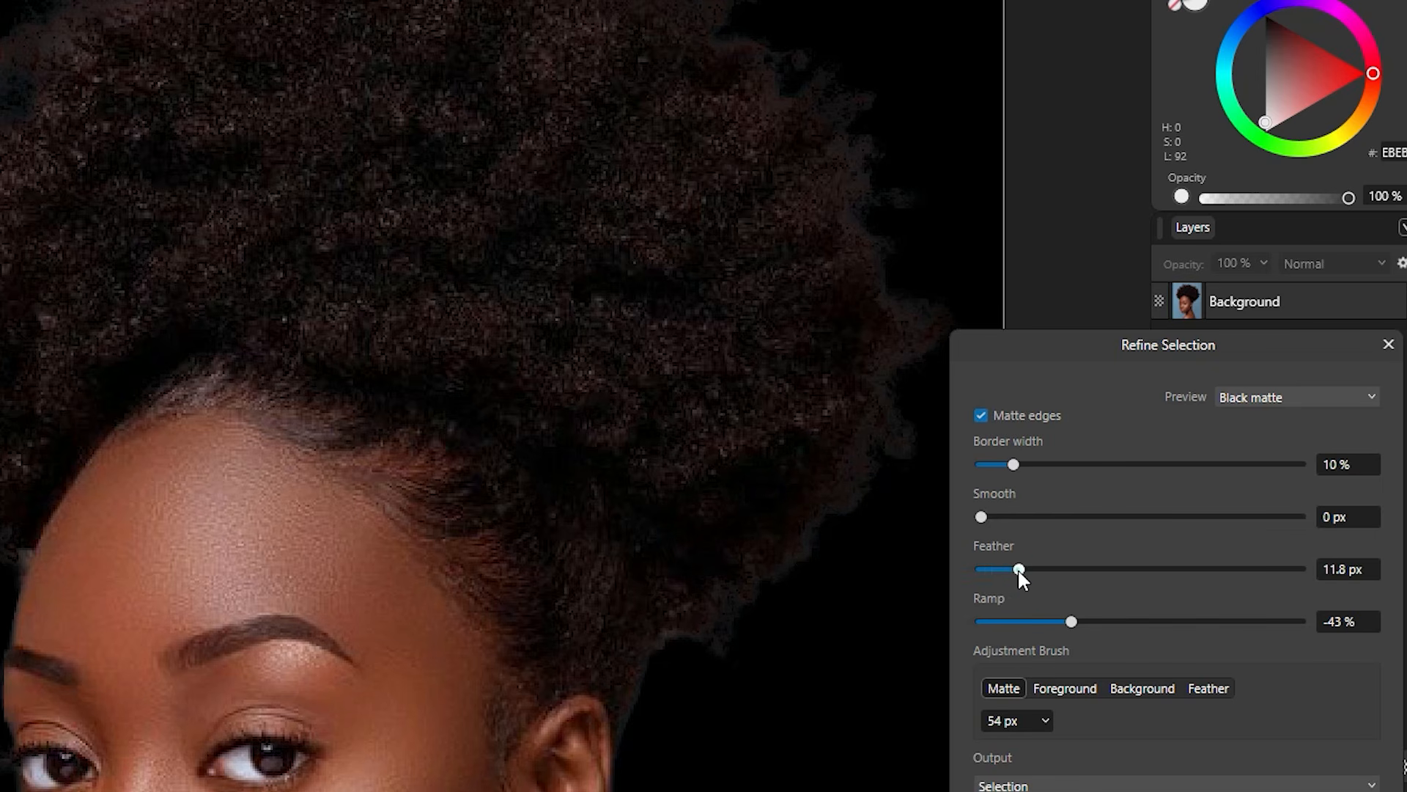
left_click(1137, 568)
double_click(1133, 571)
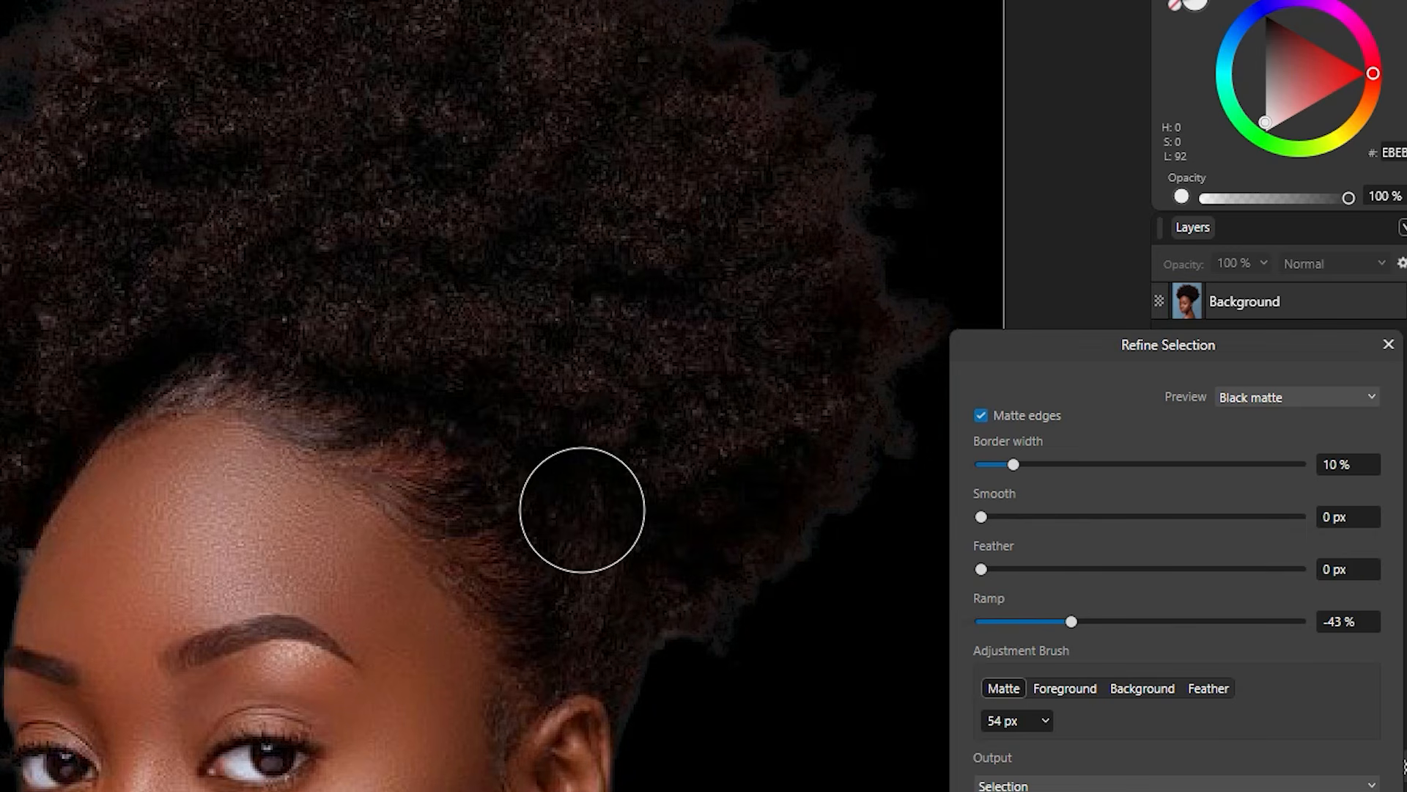
scroll(581, 509, "down", 5)
scroll(594, 502, "down", 2)
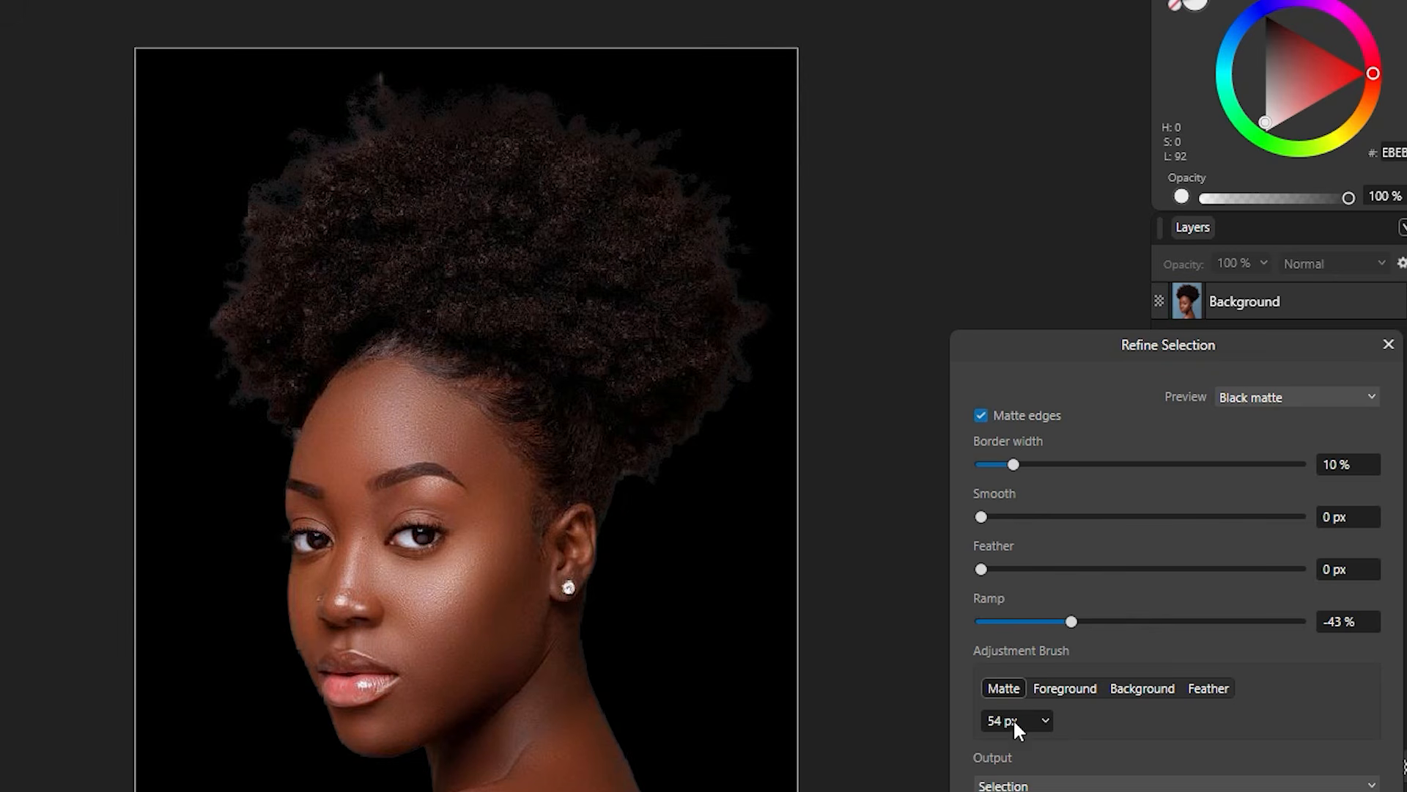
Step: Enlarge the refinement brush to 324 px and apply the refined hair selection
left_click(1048, 719)
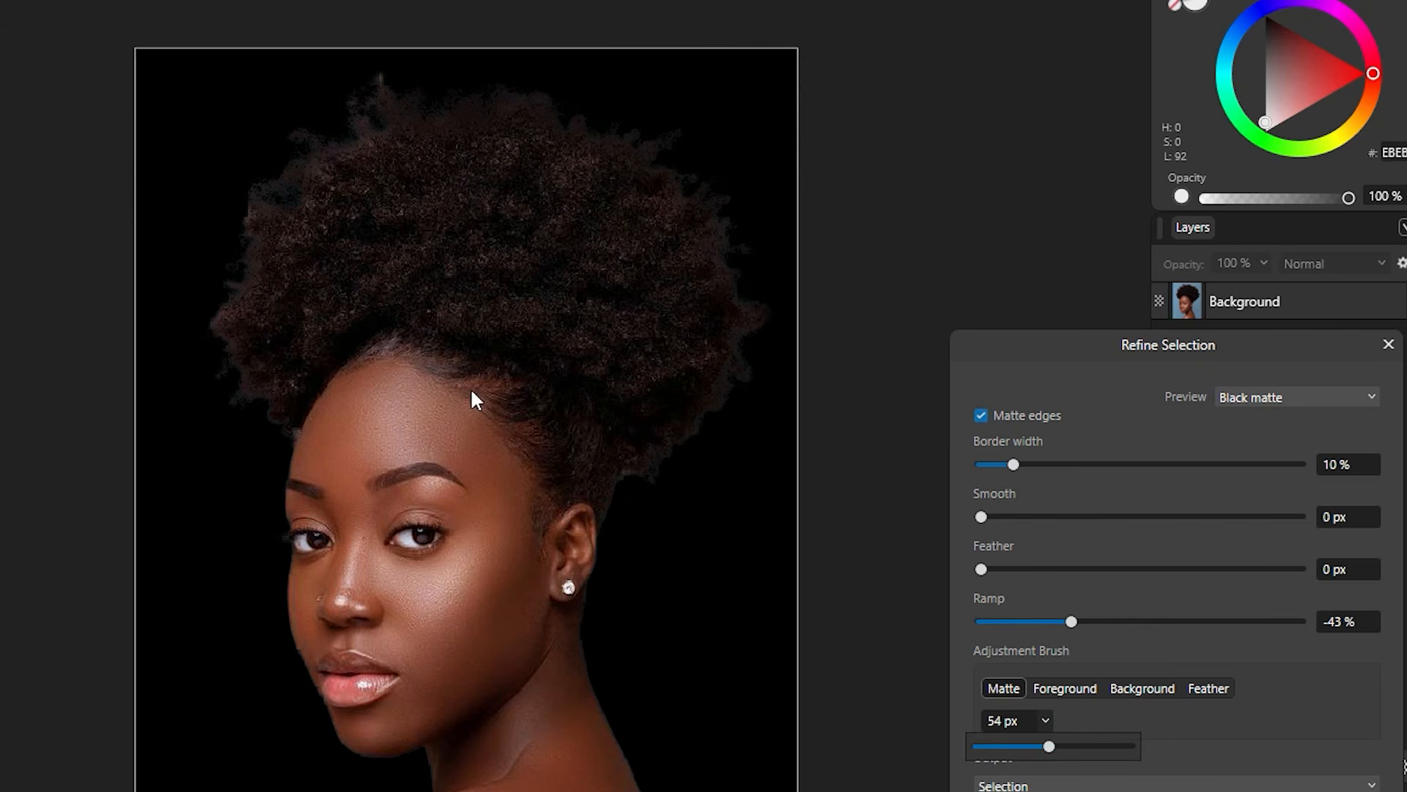
left_click_drag(1049, 746, 1095, 747)
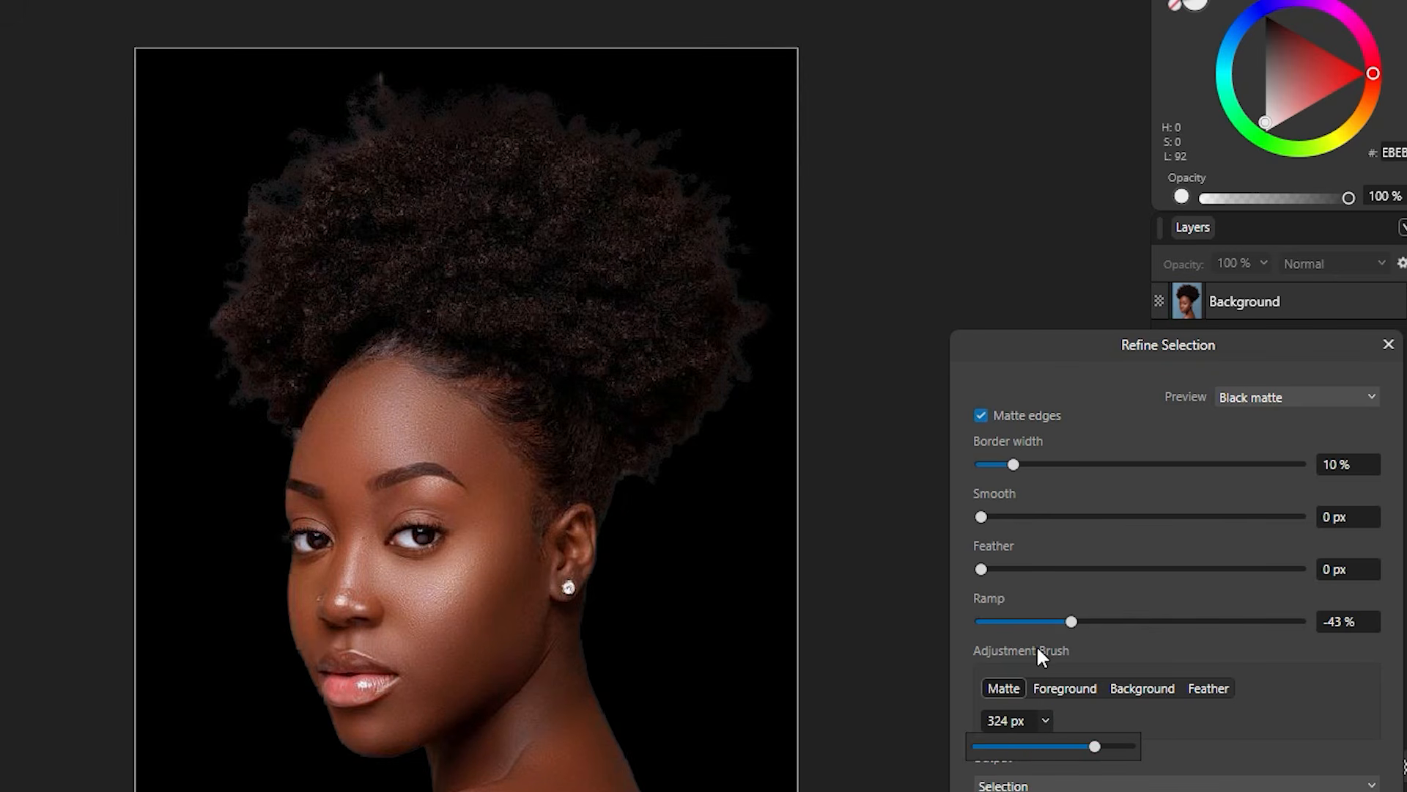
left_click(1040, 646)
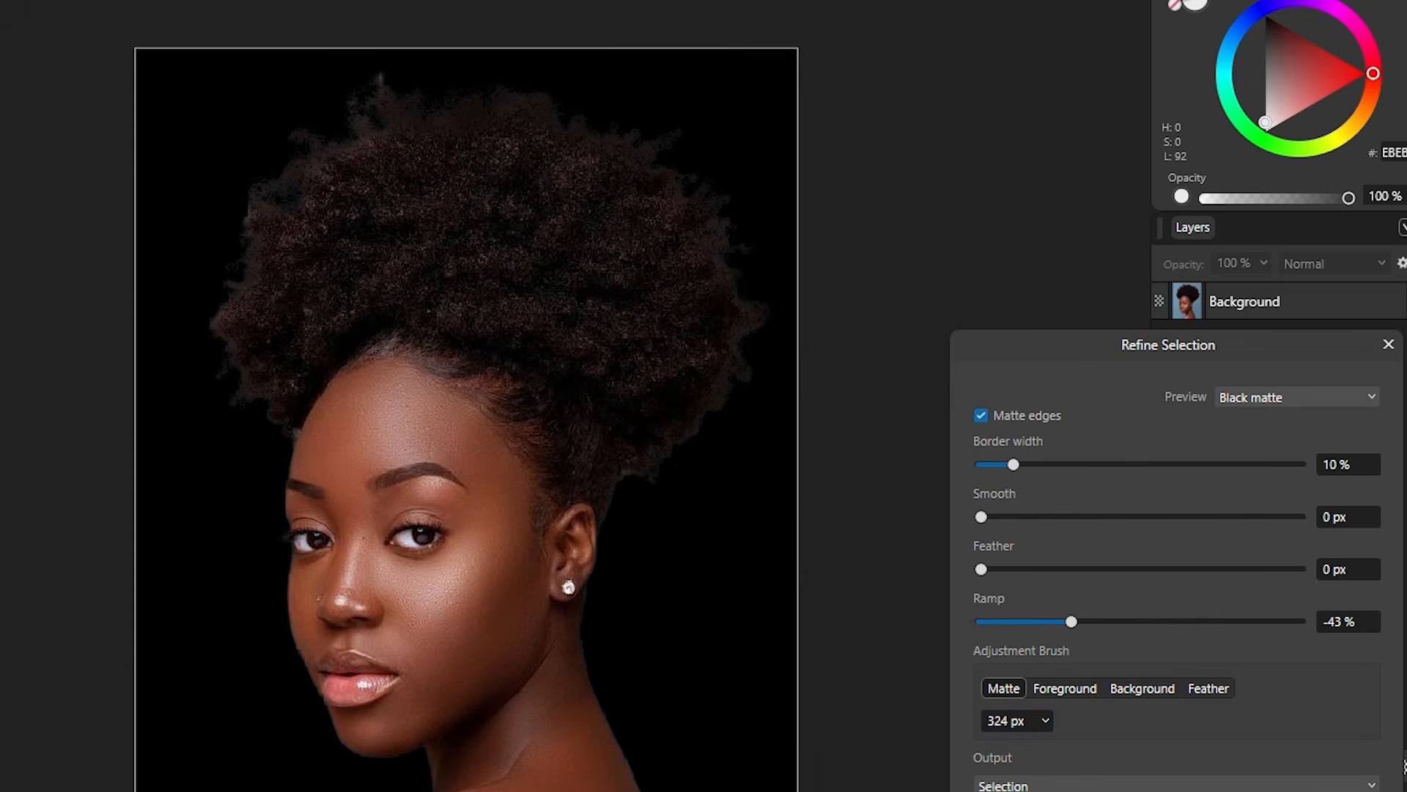
left_click(1252, 791)
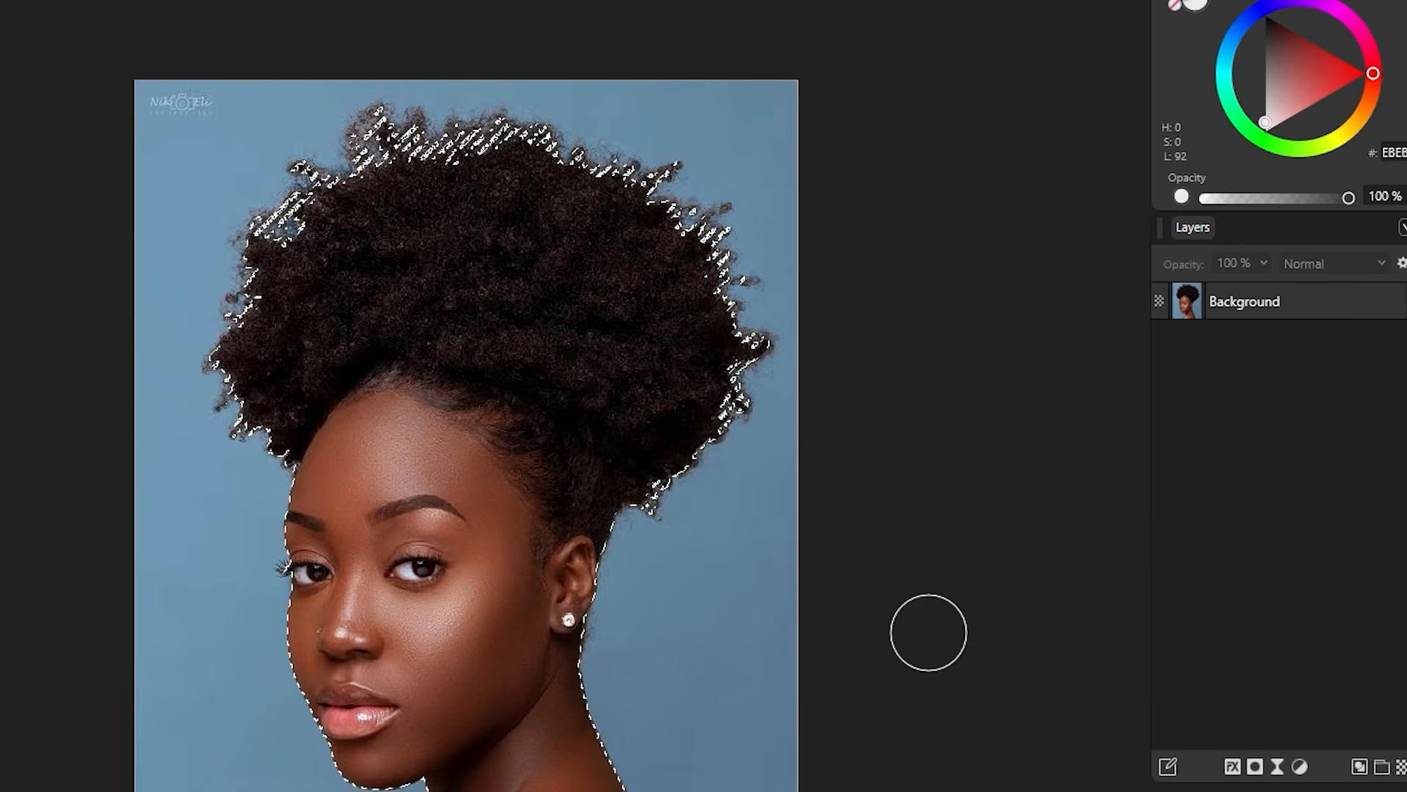
Step: Duplicate the Background layer with Ctrl+J and hide the original
left_click(1355, 303)
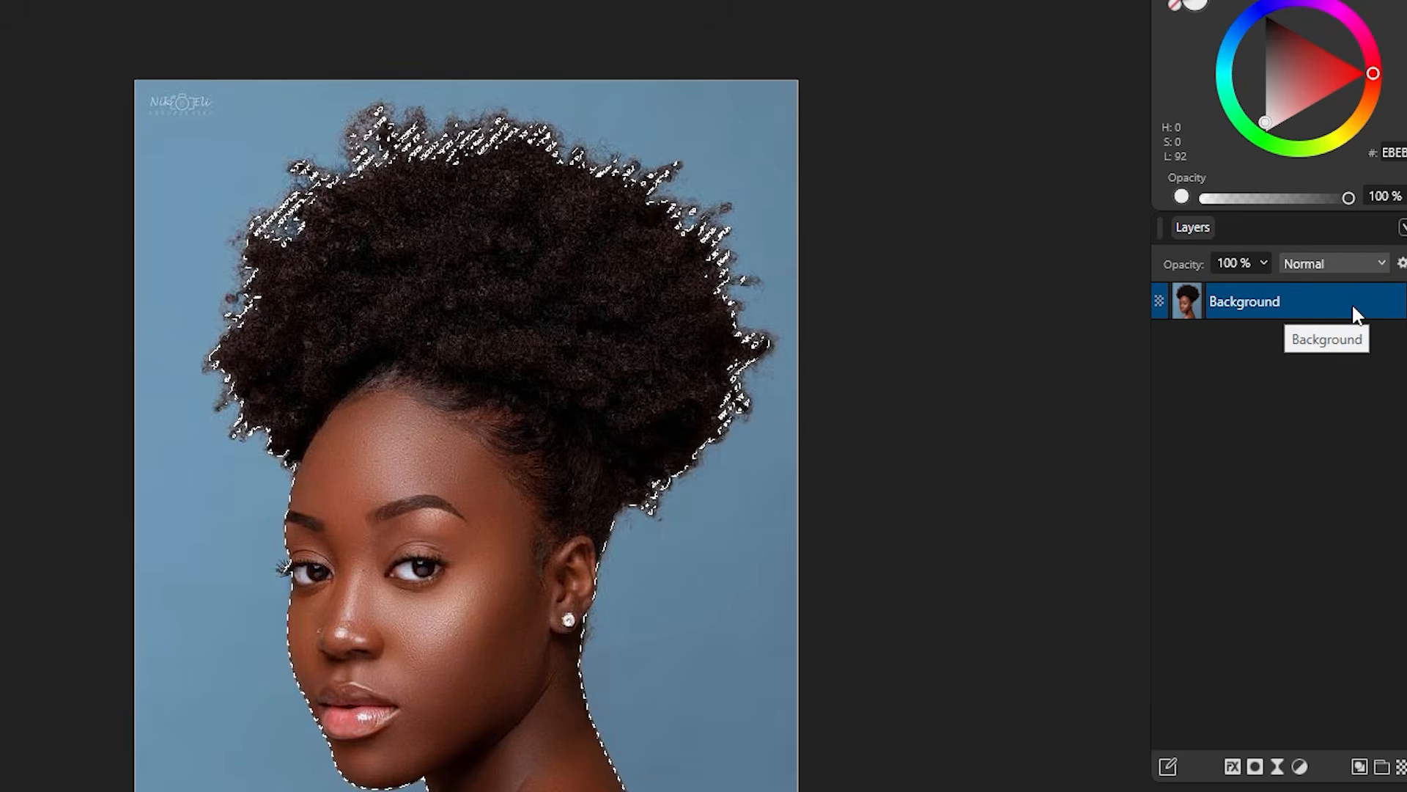
key("ctrl+j")
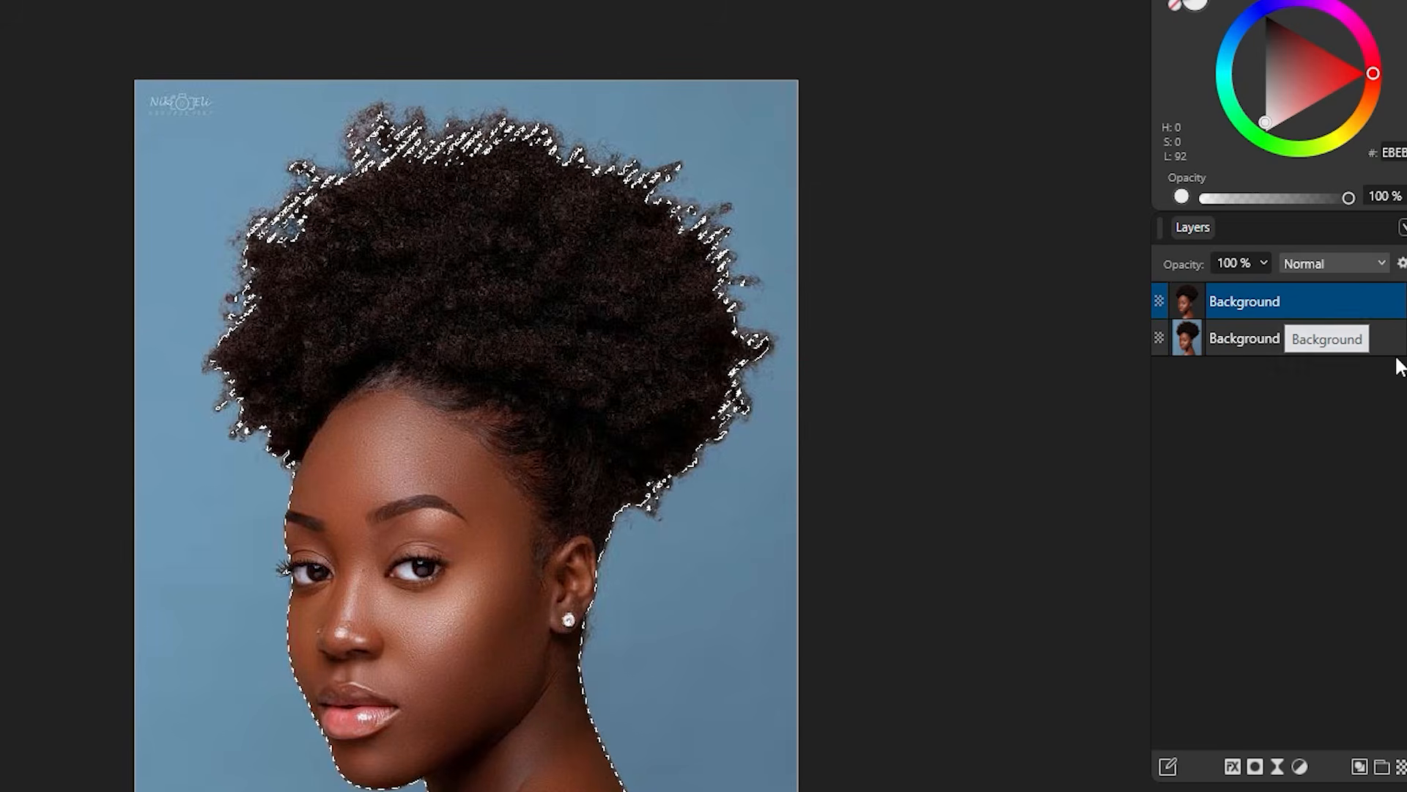
left_click(1402, 338)
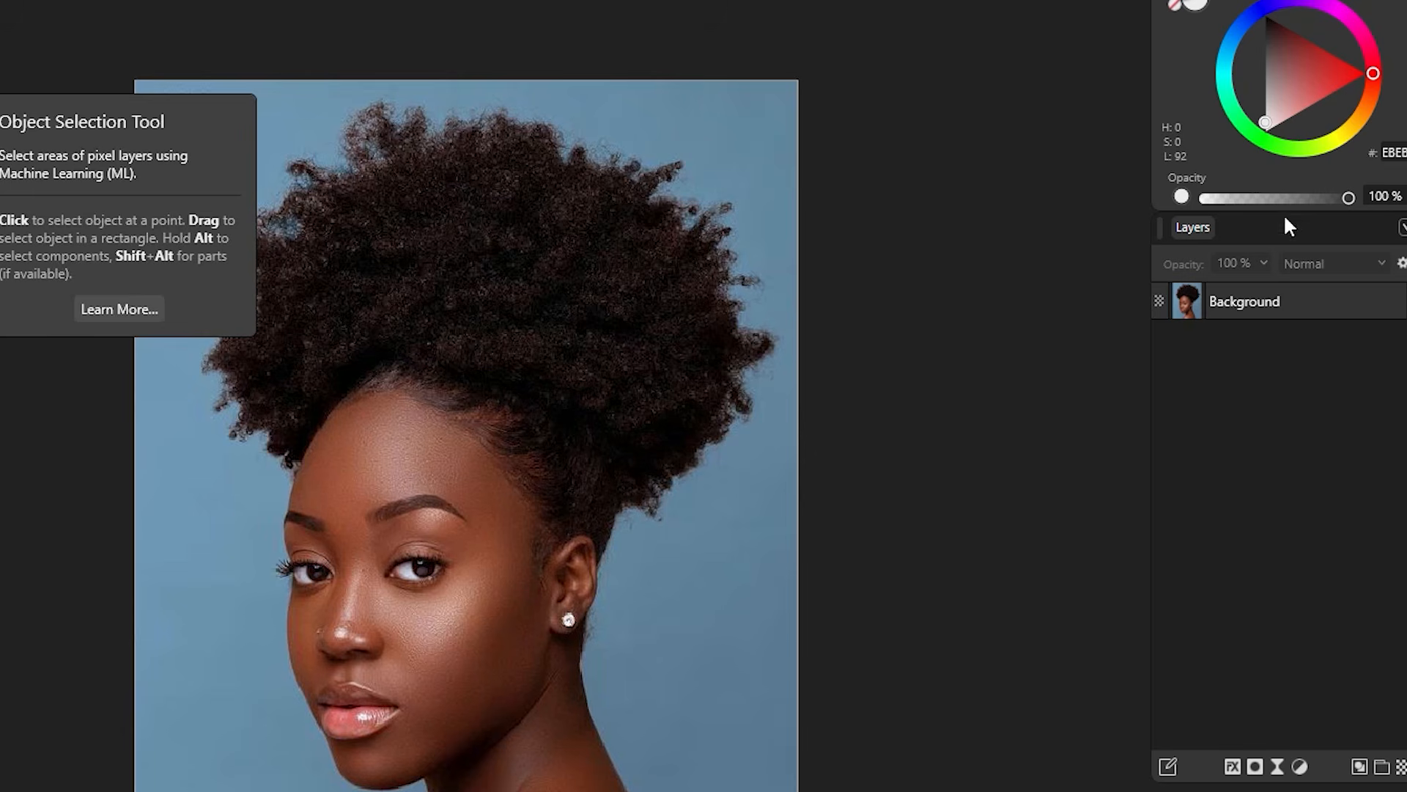
Step: On the Background layer, object-select the woman and open Refine Selection with Ctrl+Alt+R
left_click(1343, 304)
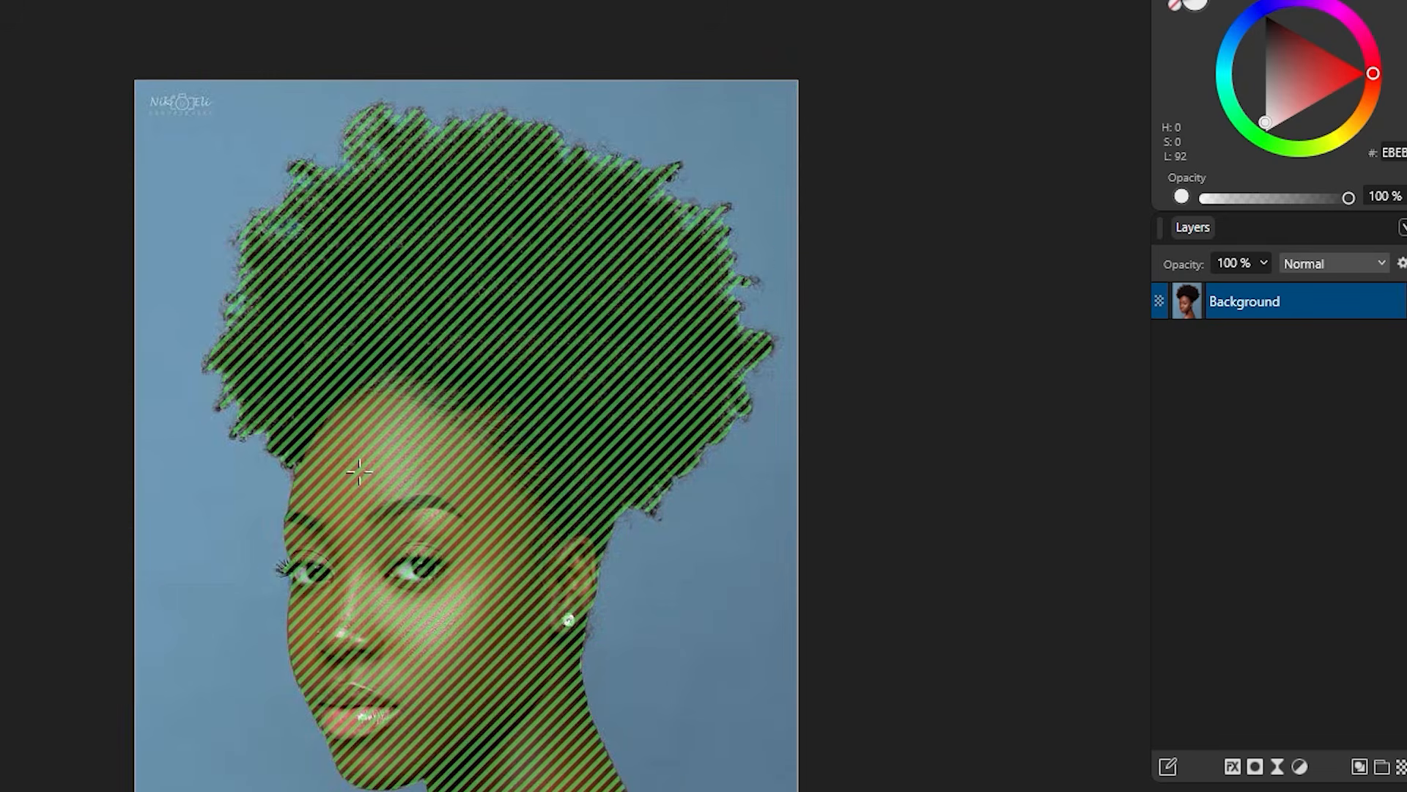
left_click(473, 526)
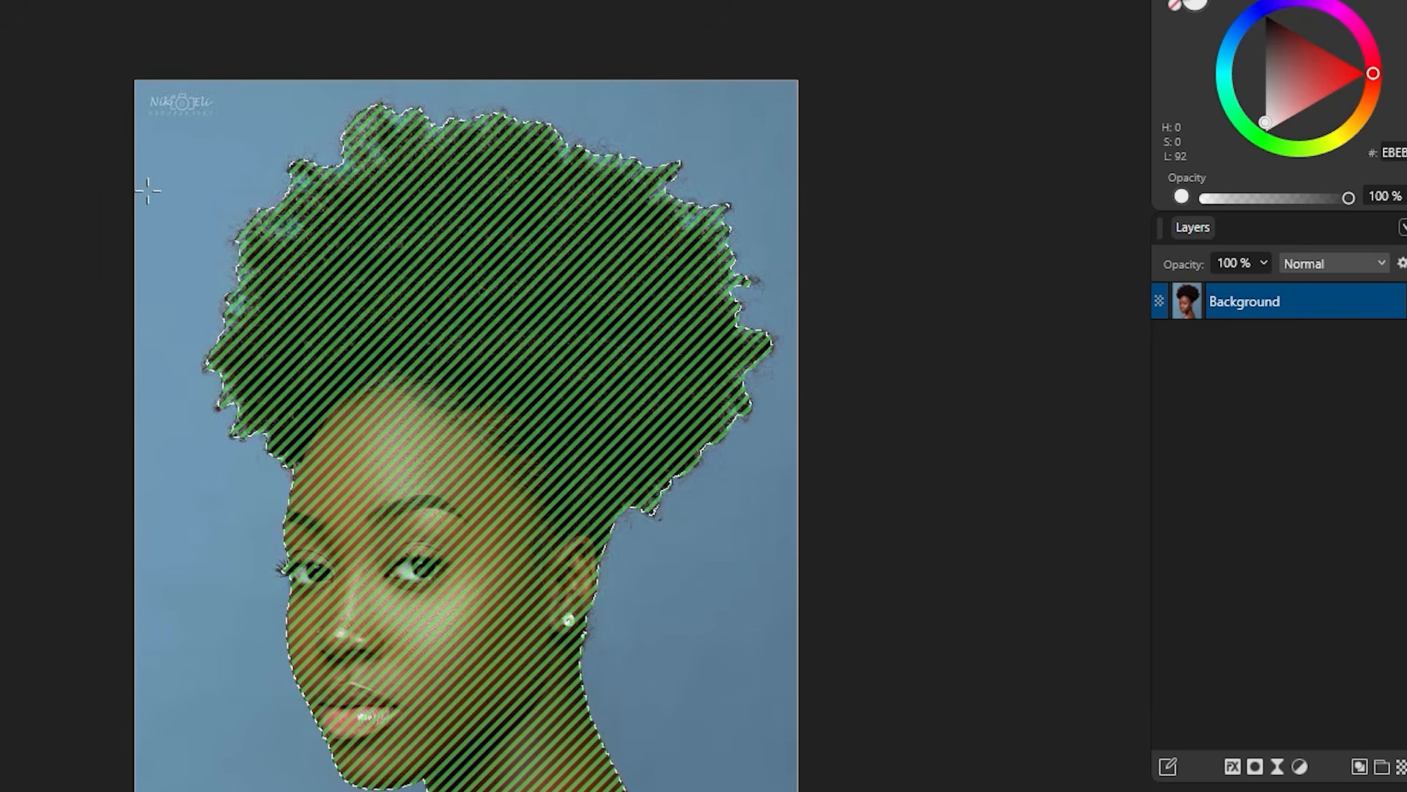
key("ctrl+alt+r")
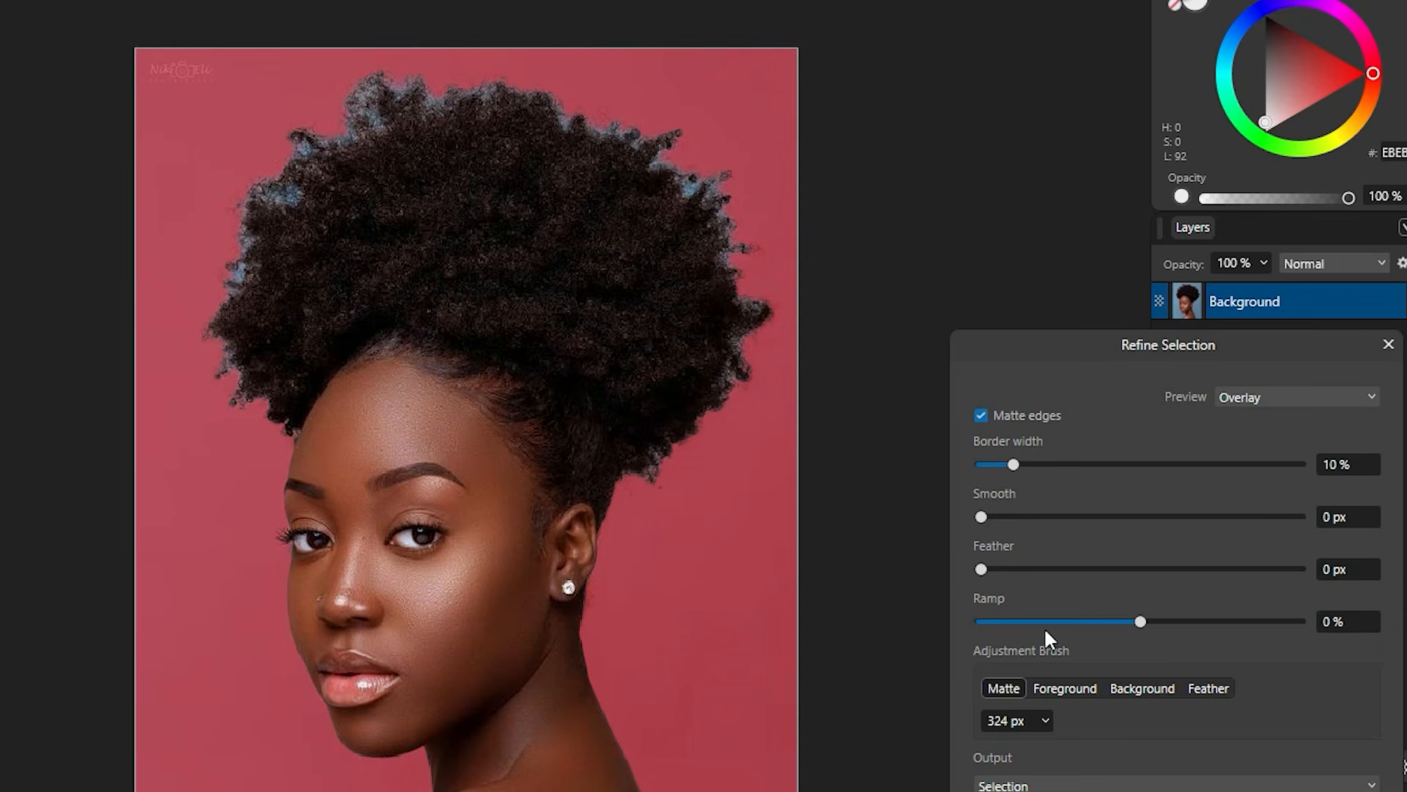
Step: Matte the hair edges with a 53 px brush, set Ramp to -23 %, preview Black matte, and apply
left_click(1045, 722)
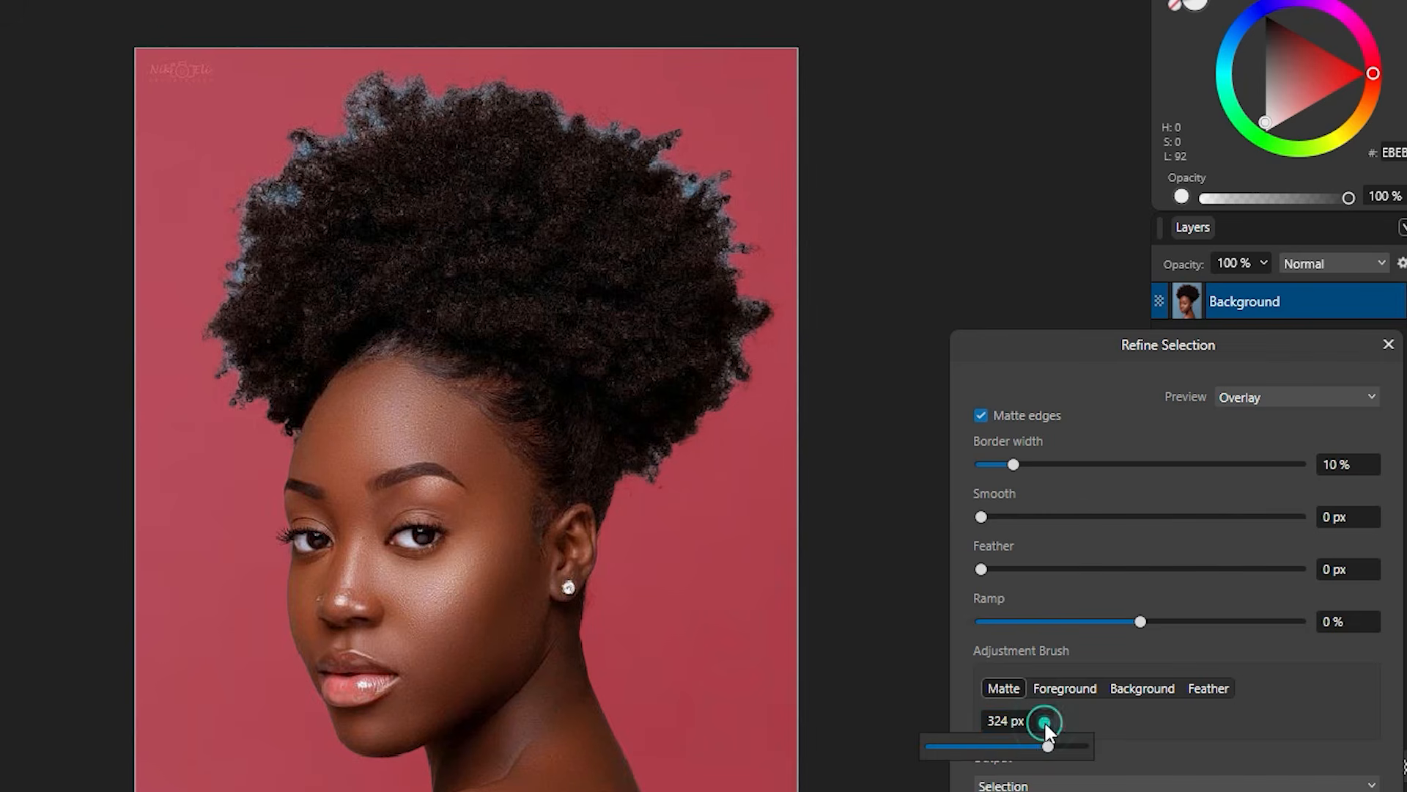
left_click(981, 745)
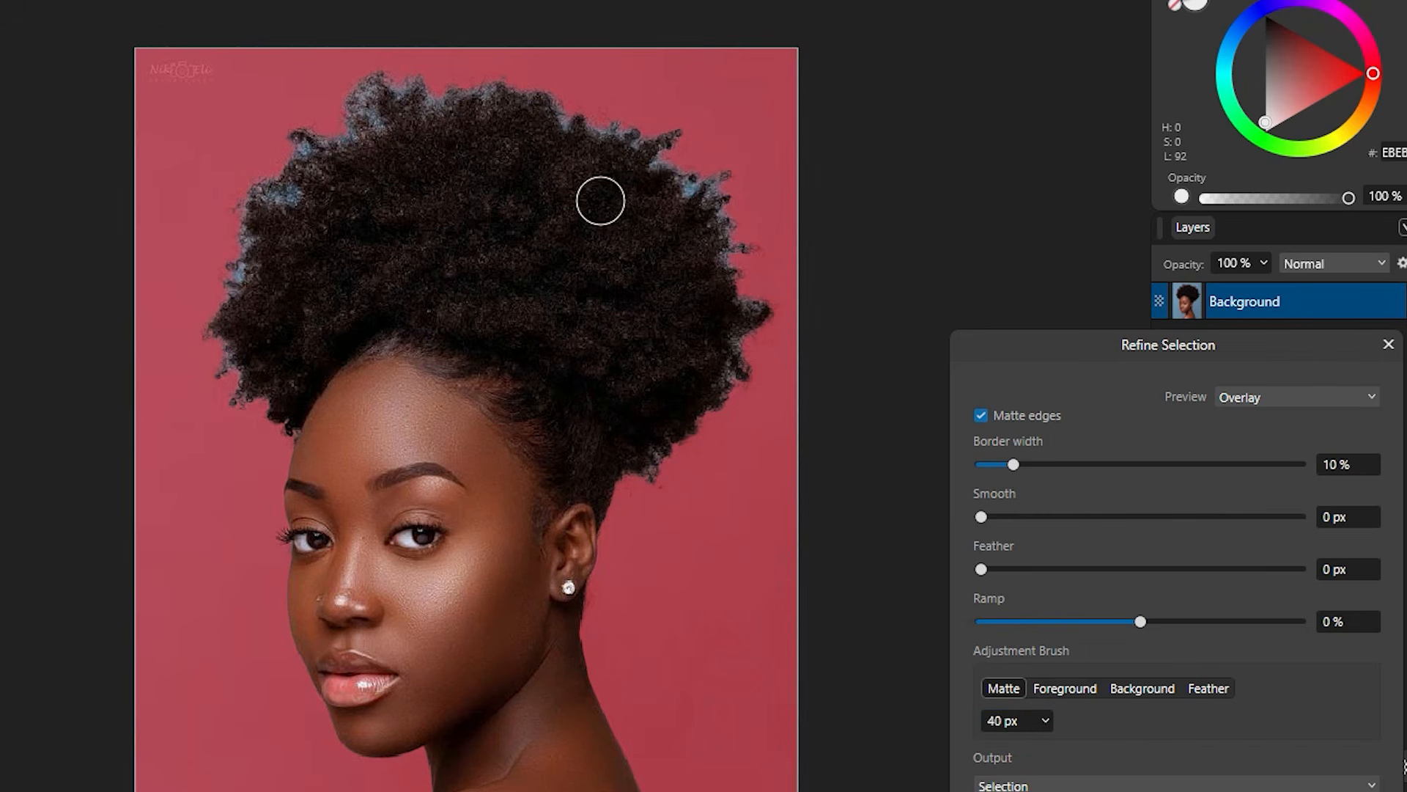
mouse_move(633, 148)
left_mouse_down()
mouse_move(532, 102)
mouse_move(428, 84)
mouse_move(362, 116)
mouse_move(298, 195)
mouse_move(323, 364)
left_mouse_up()
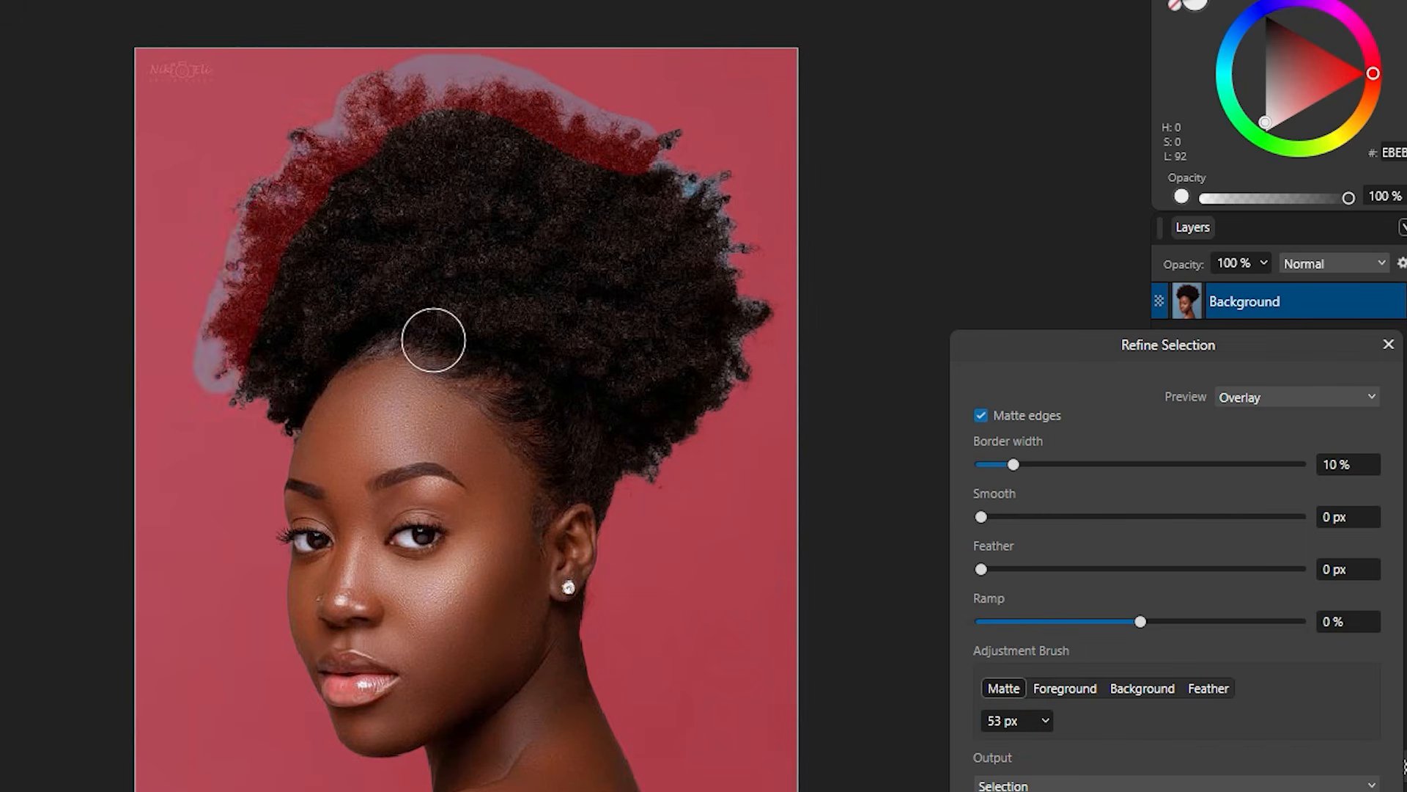
mouse_move(650, 151)
left_mouse_down()
mouse_move(717, 203)
mouse_move(745, 321)
mouse_move(720, 404)
mouse_move(659, 497)
left_mouse_up()
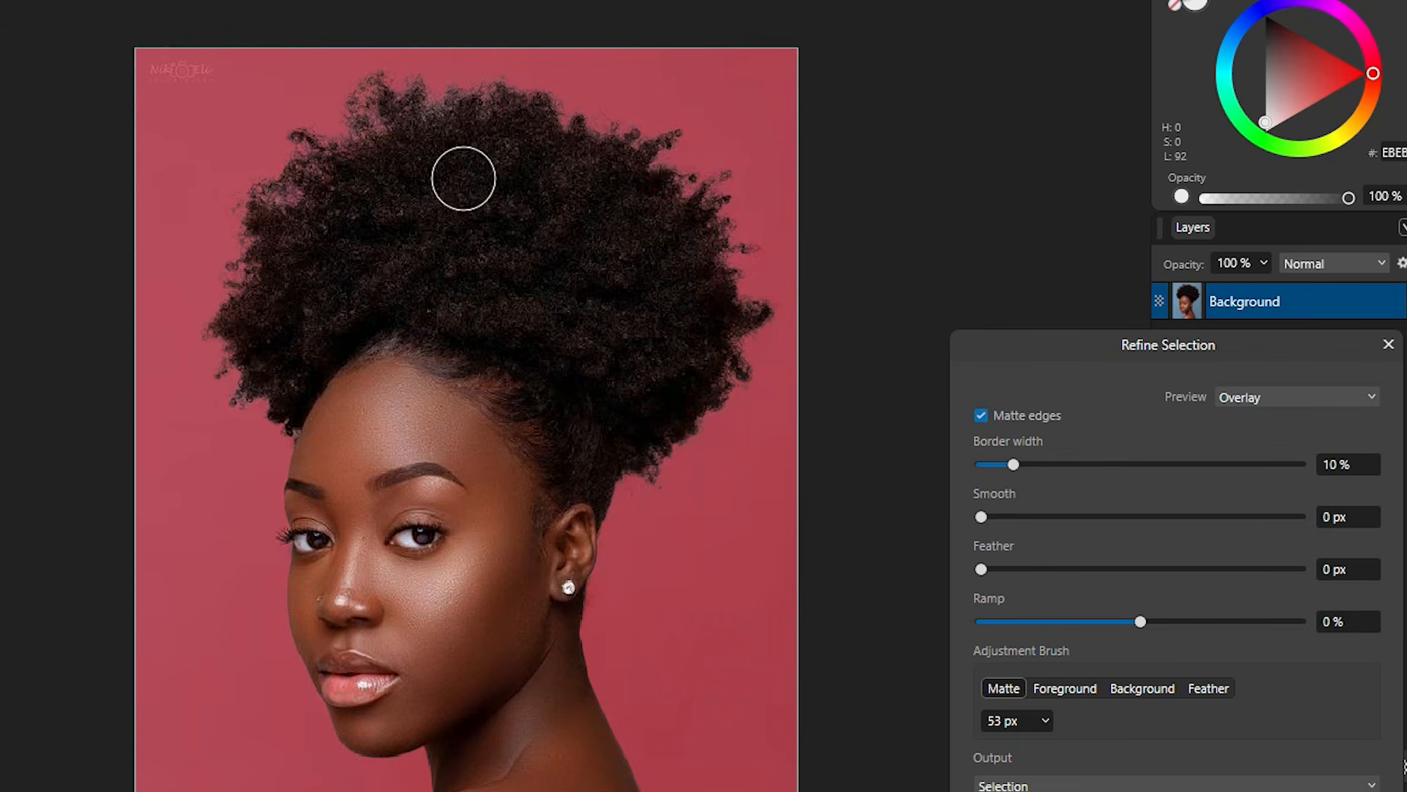
left_click(1080, 621)
left_click_drag(1091, 620, 1103, 620)
left_click(1274, 397)
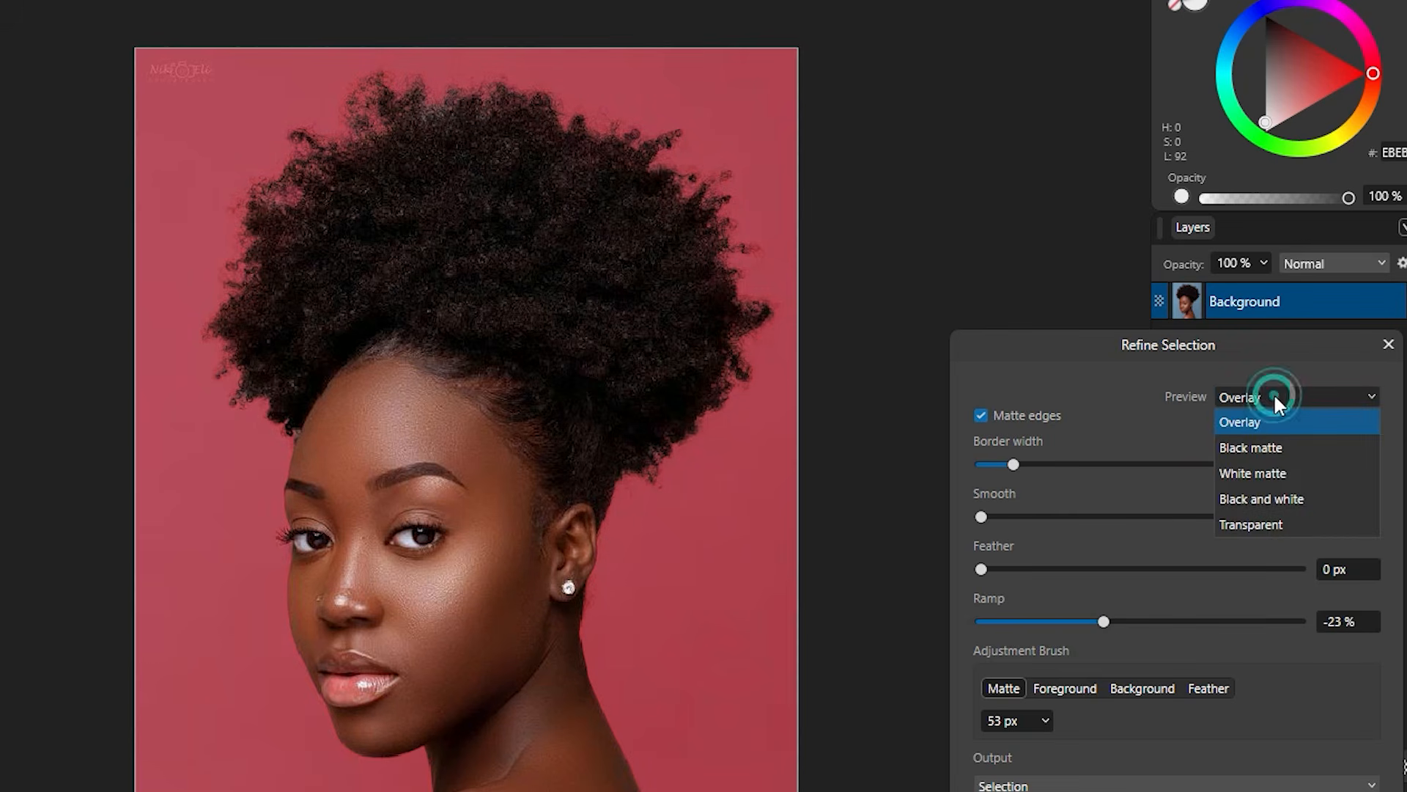
left_click(1250, 452)
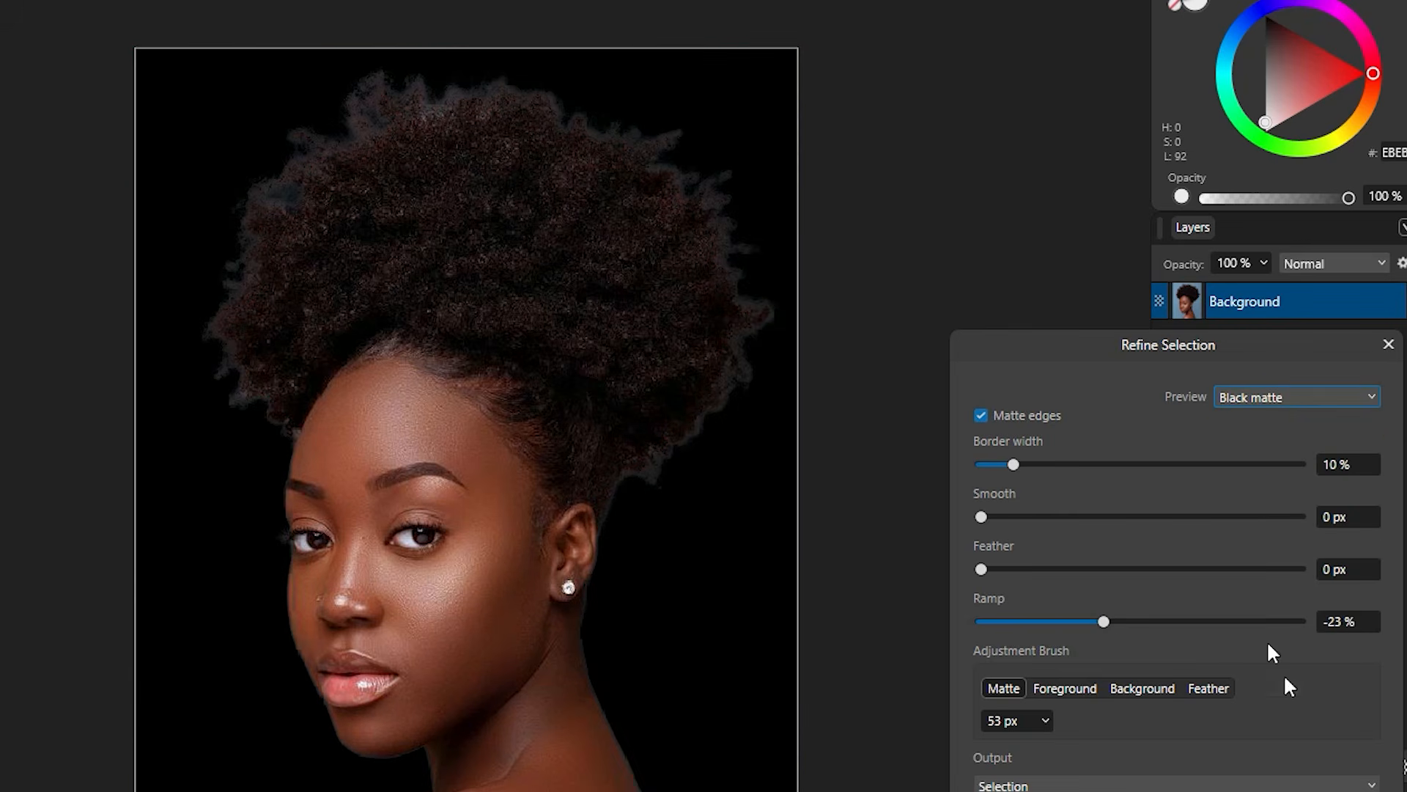
key("Return")
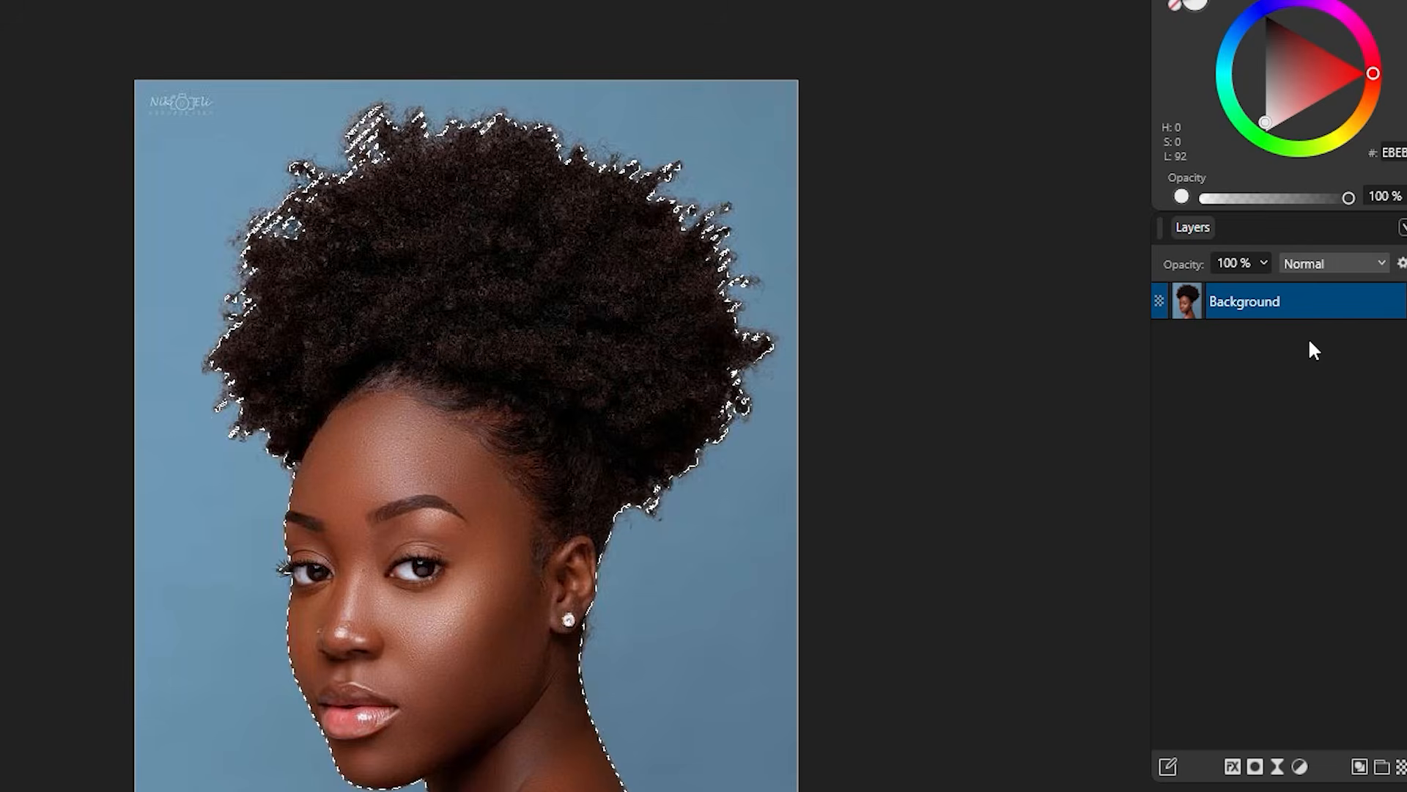
Step: Turn the selection into a mask on the Background layer and open File > Export
left_click(1256, 768)
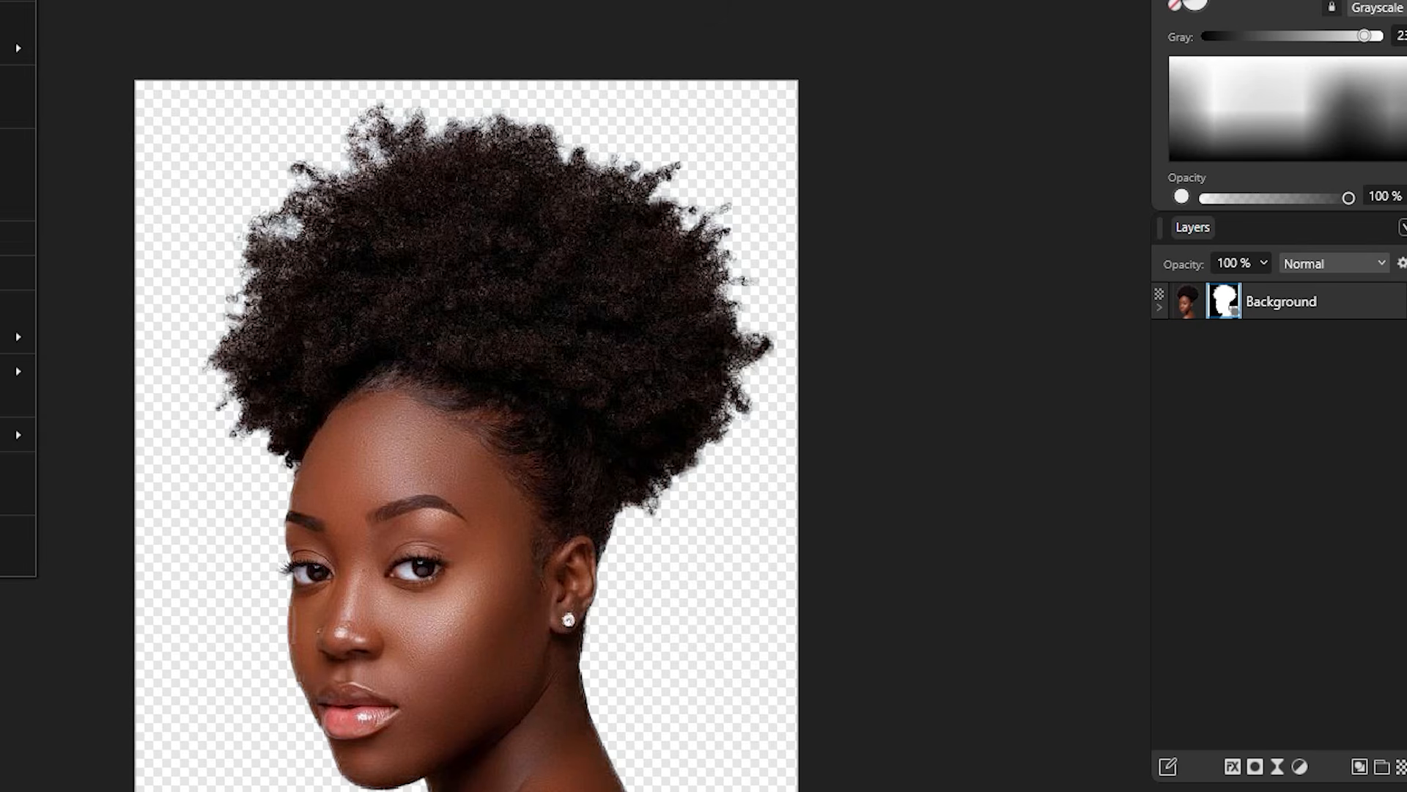
left_click(0, 0)
mouse_move(18, 434)
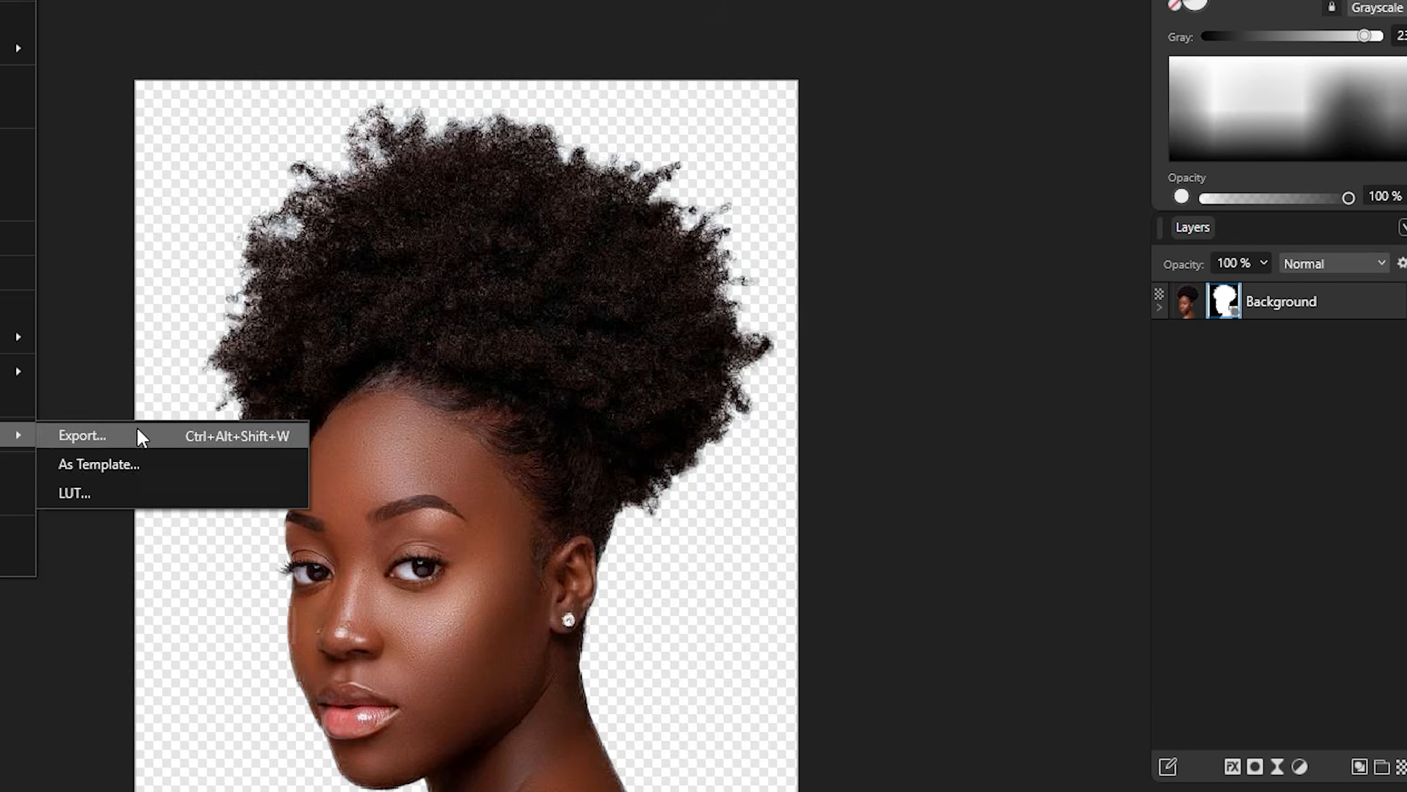
left_click(82, 436)
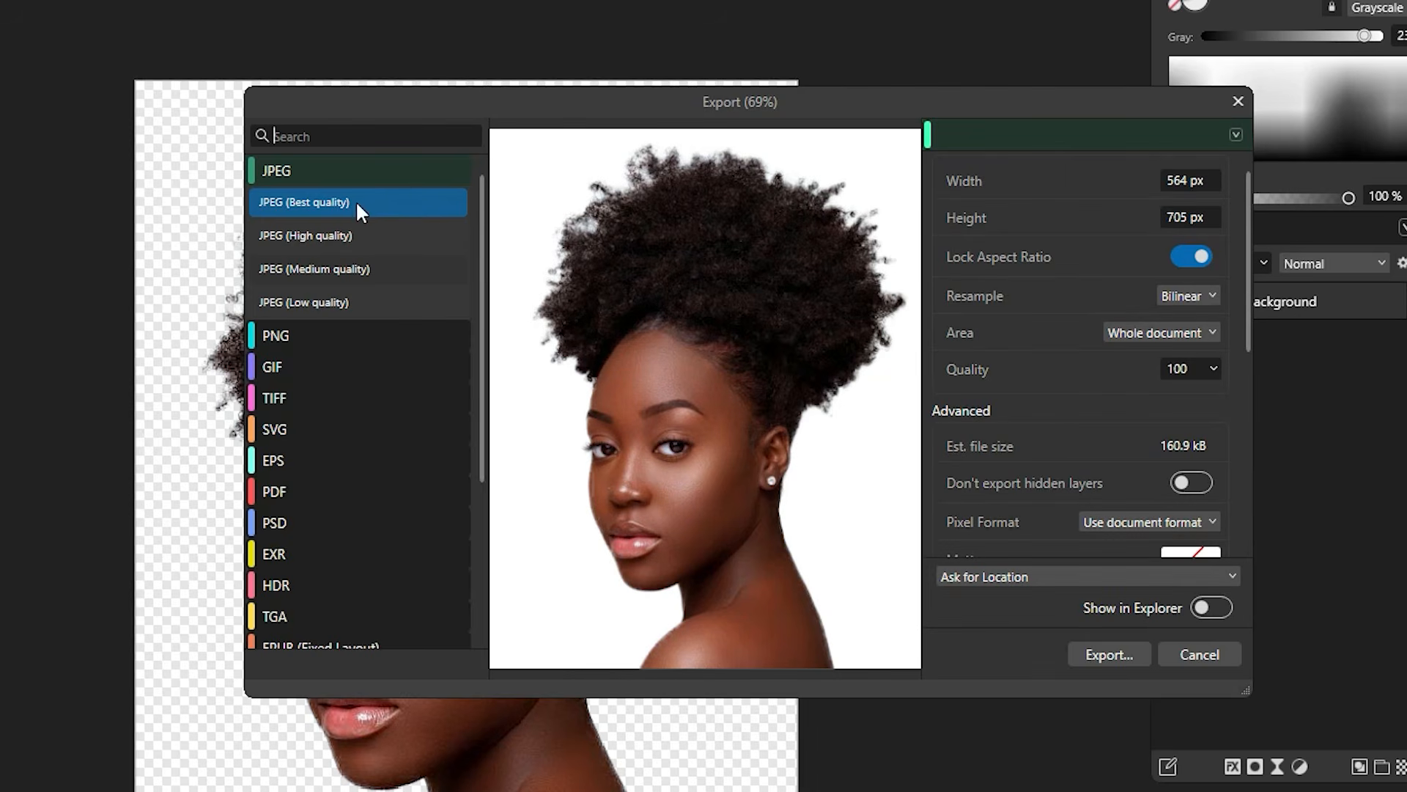
Step: Choose the standard PNG preset, keep prompting for a save location, and enable Show in Explorer
left_click(305, 335)
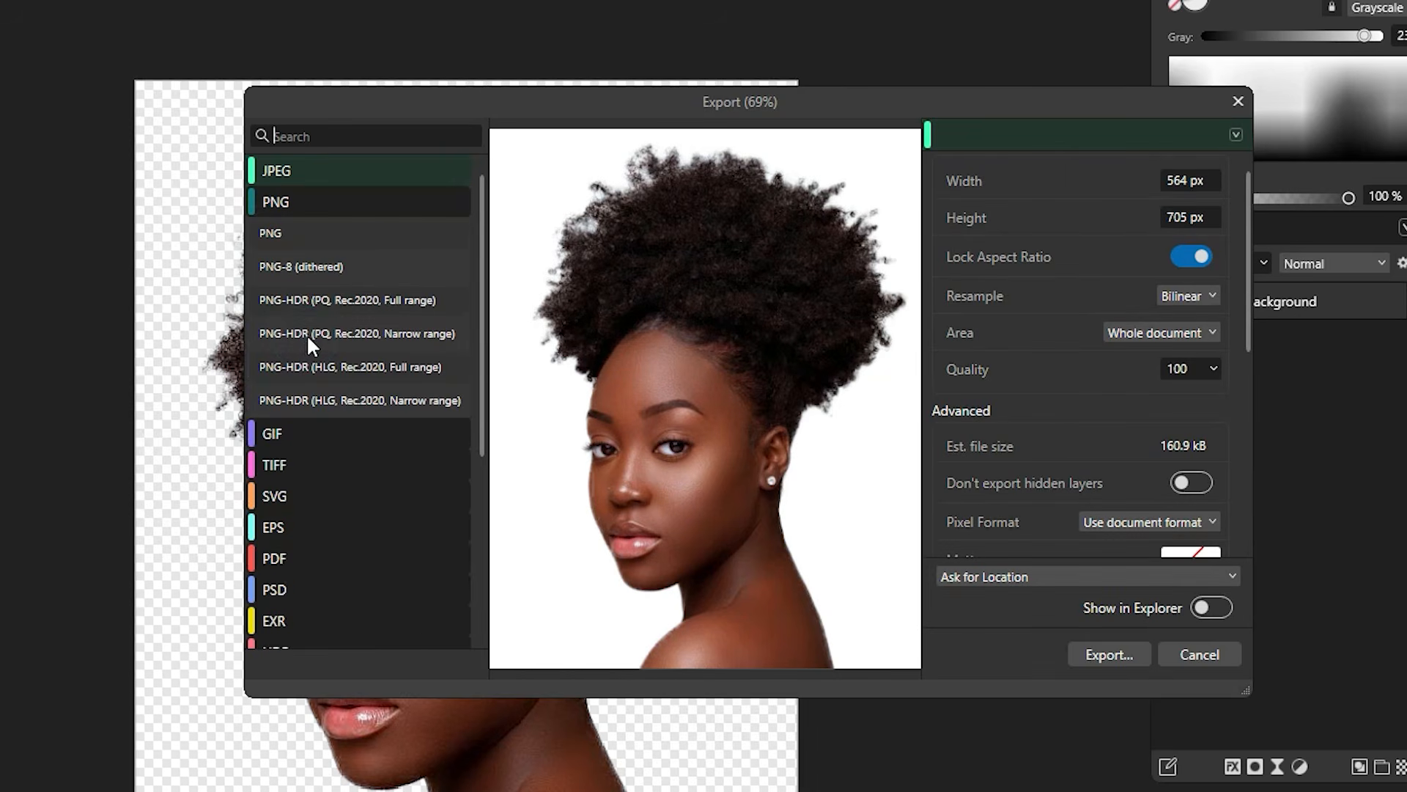
left_click(283, 232)
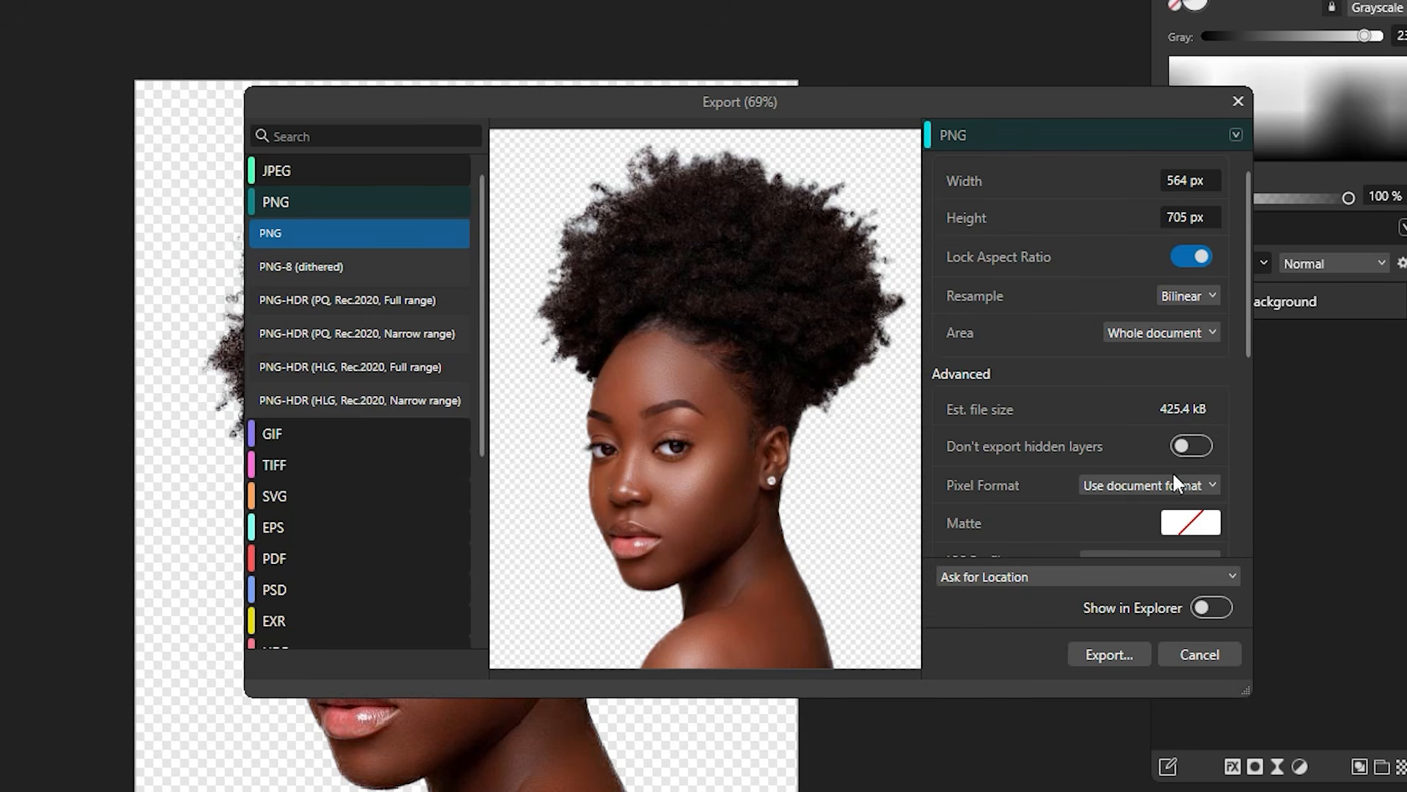
scroll(1148, 478, "down", 5)
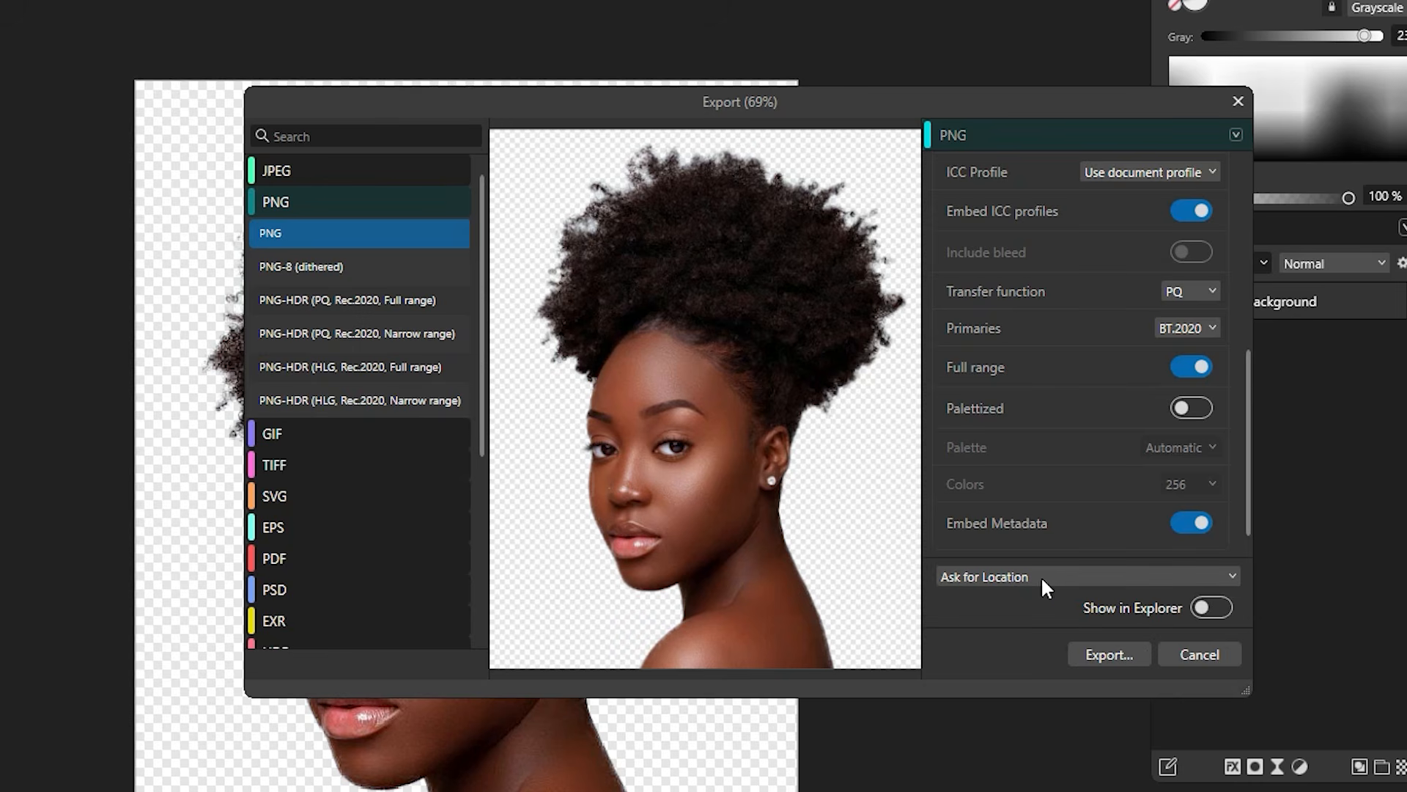
left_click(1064, 579)
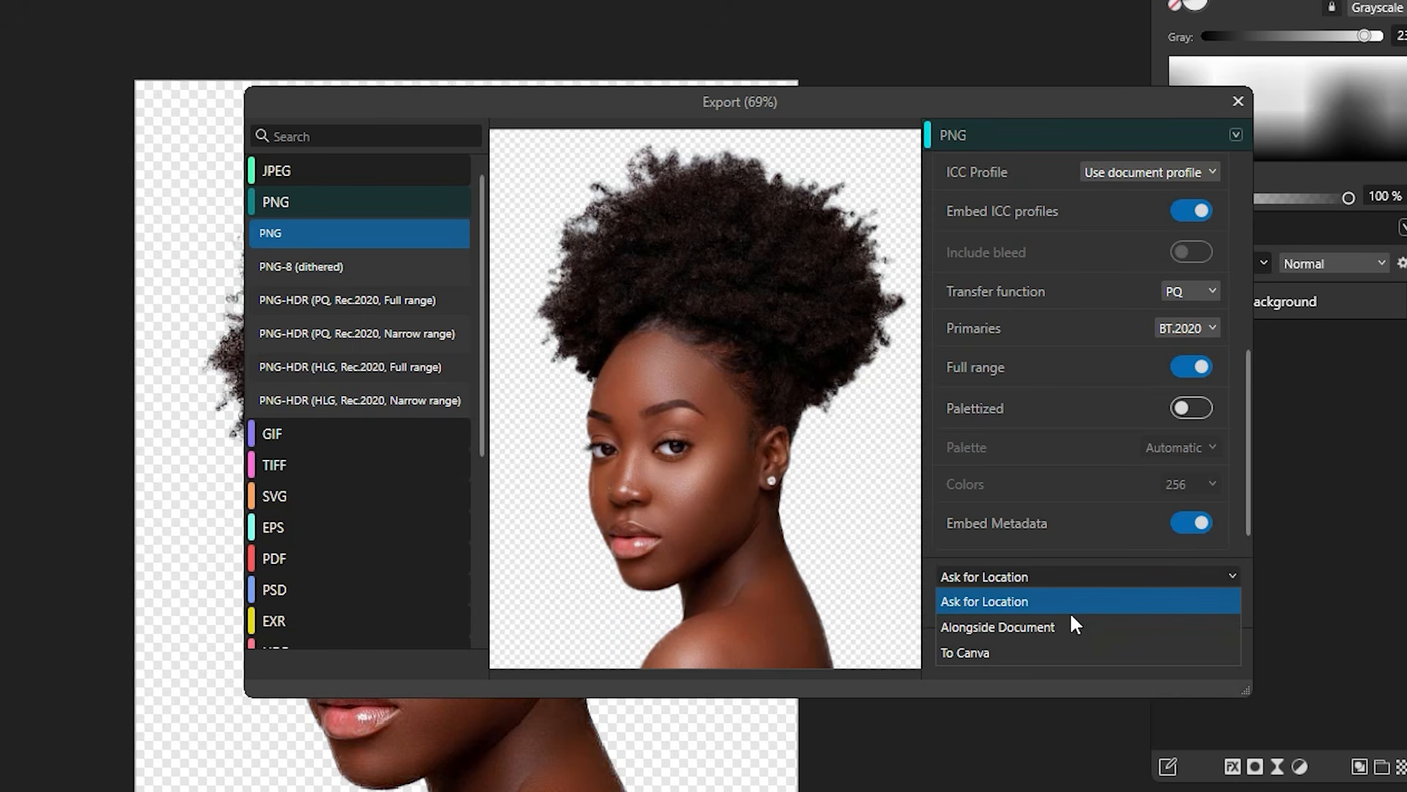
left_click(1066, 602)
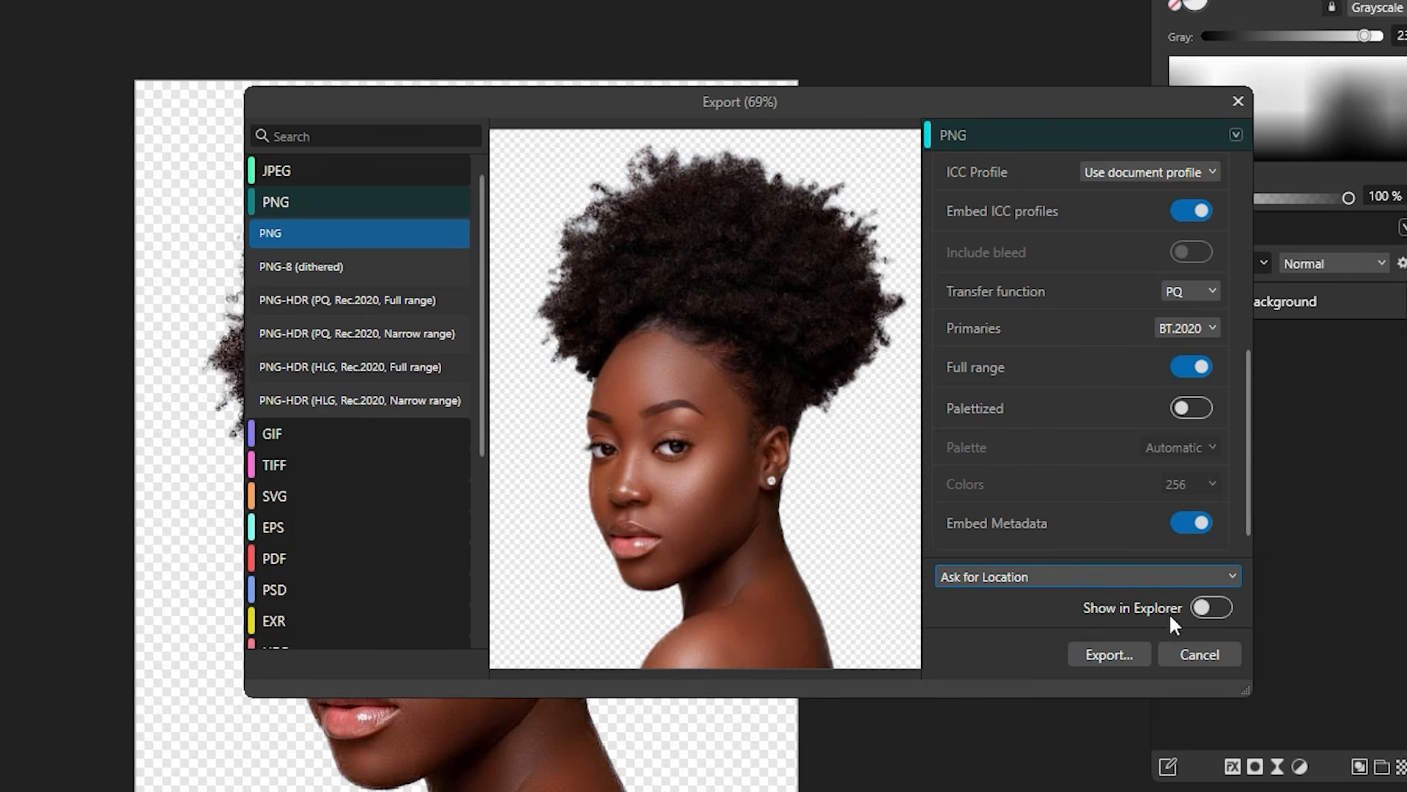
left_click(1223, 606)
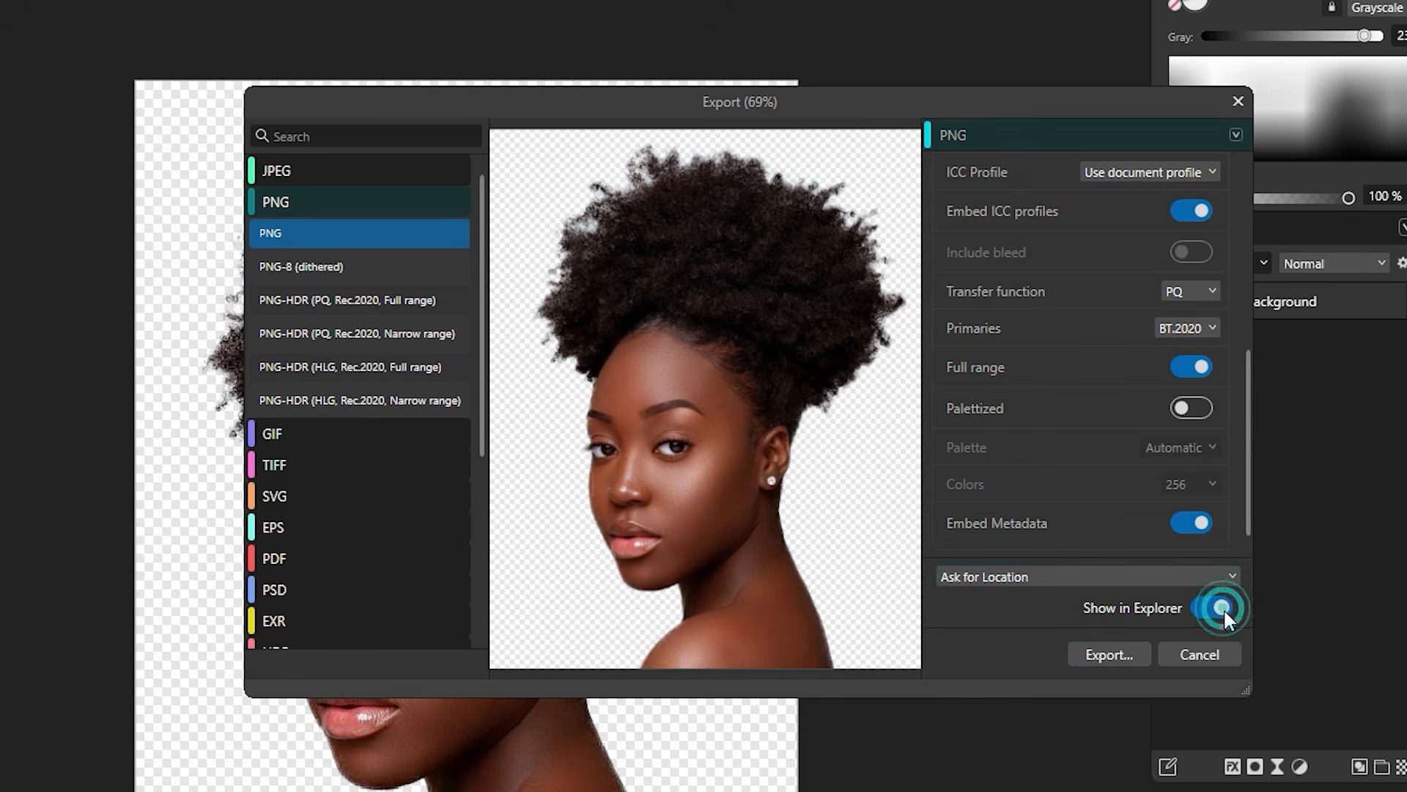
Step: Start the export, cancel the Save As dialog, and close the Export settings
left_click(1129, 651)
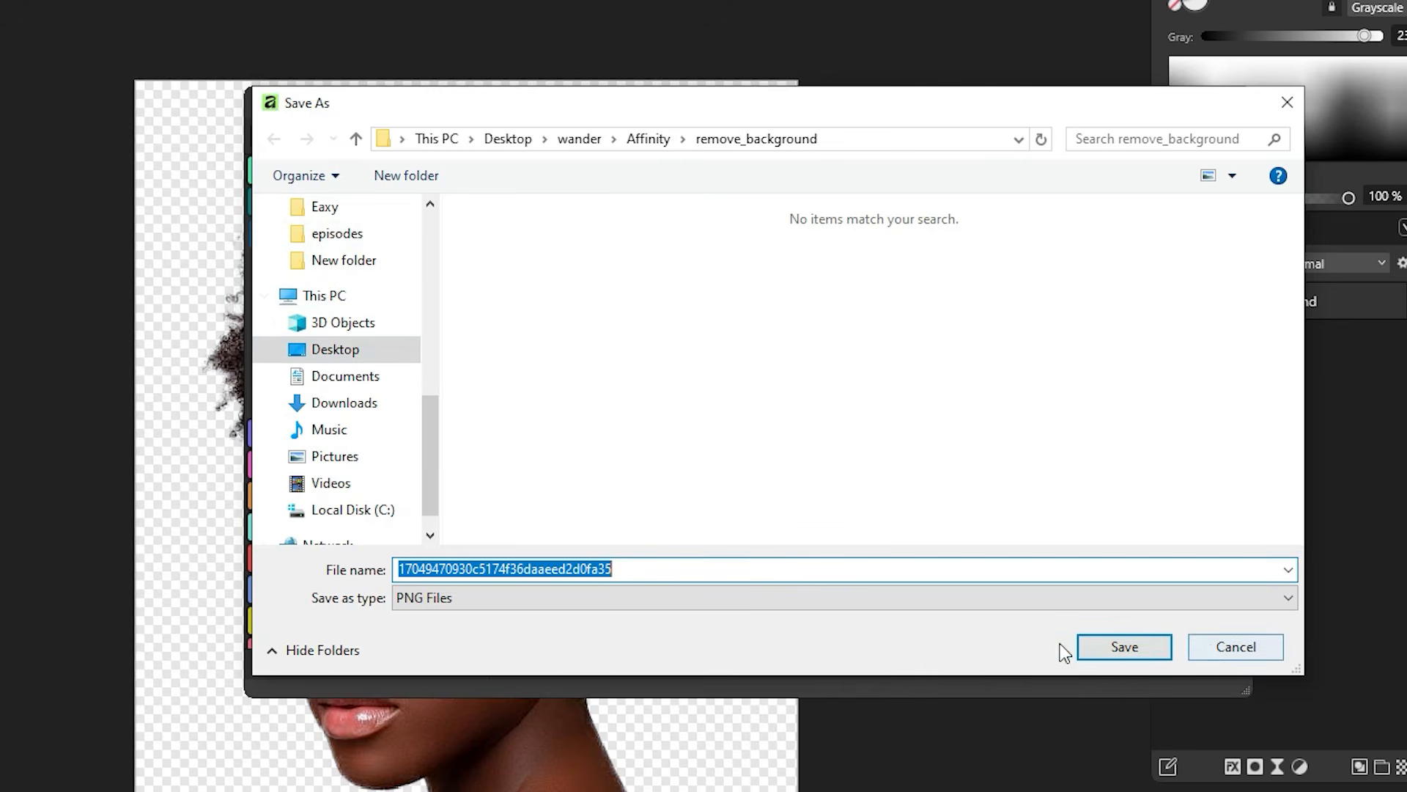
left_click(1233, 649)
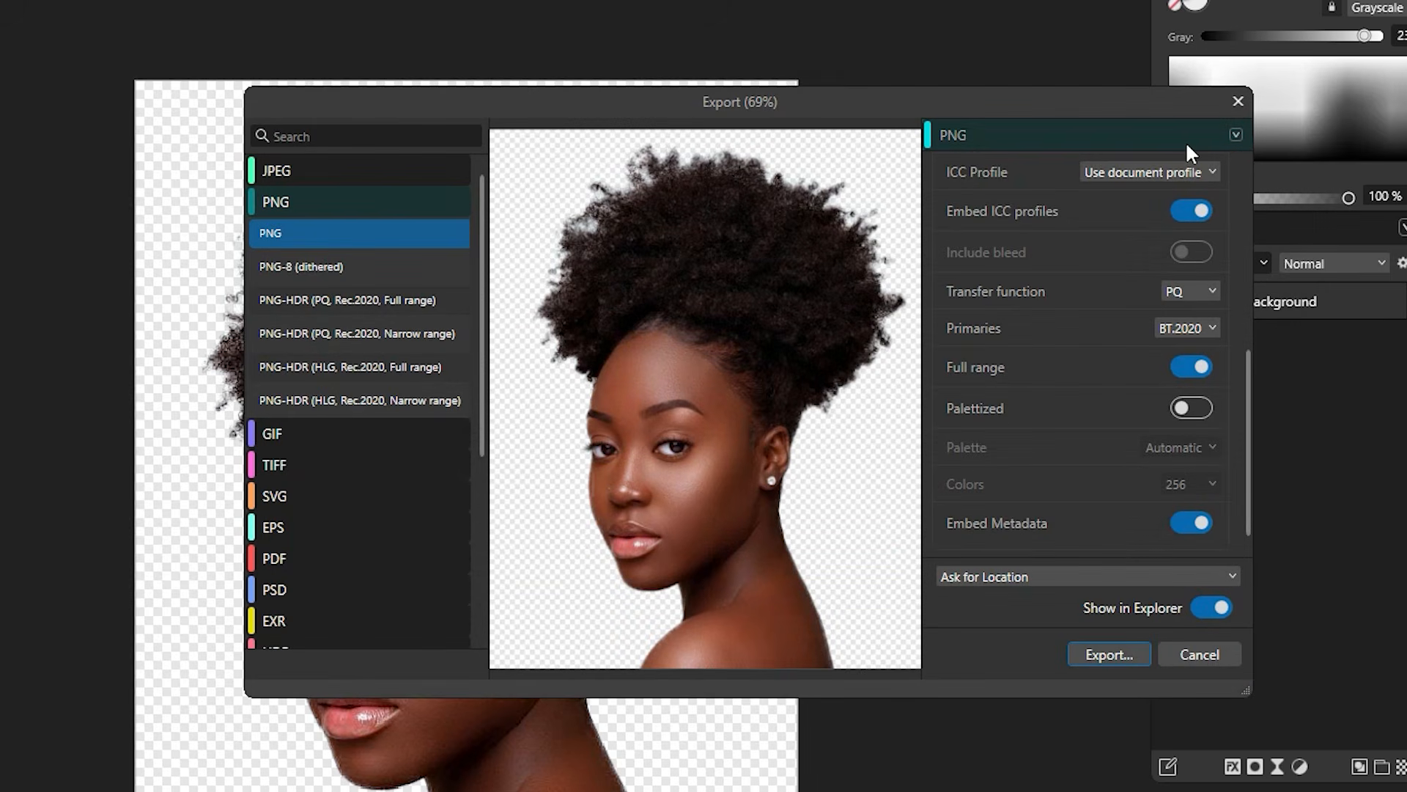
left_click(1232, 99)
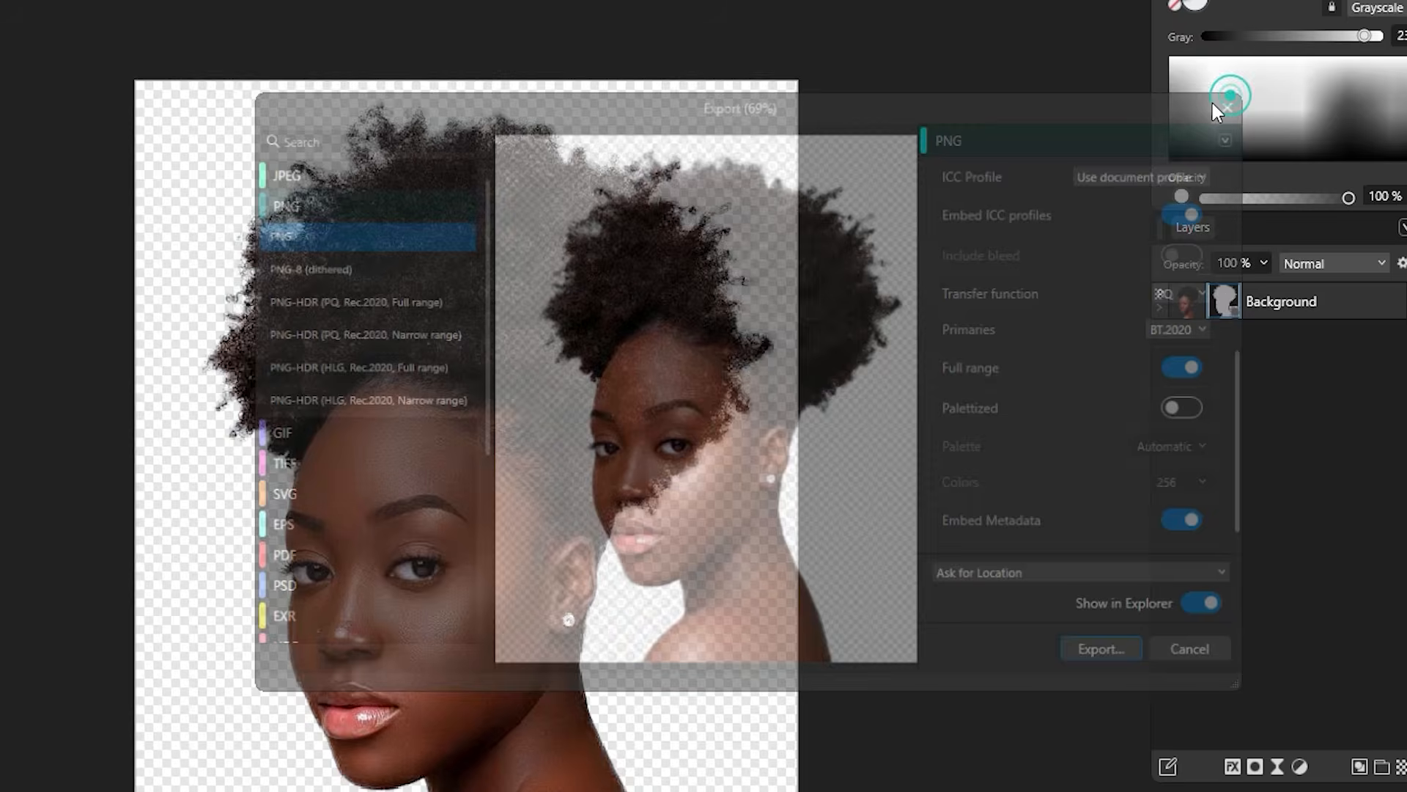